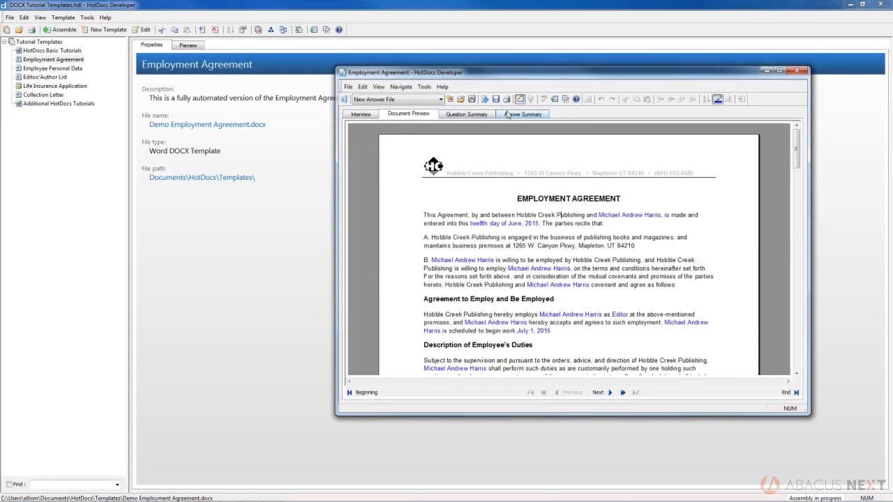
Review the Answer Summary of the Employment Agreement from Employee Information through Salary and Benefits
{"action": "left_click", "coordinate": [513, 115]}
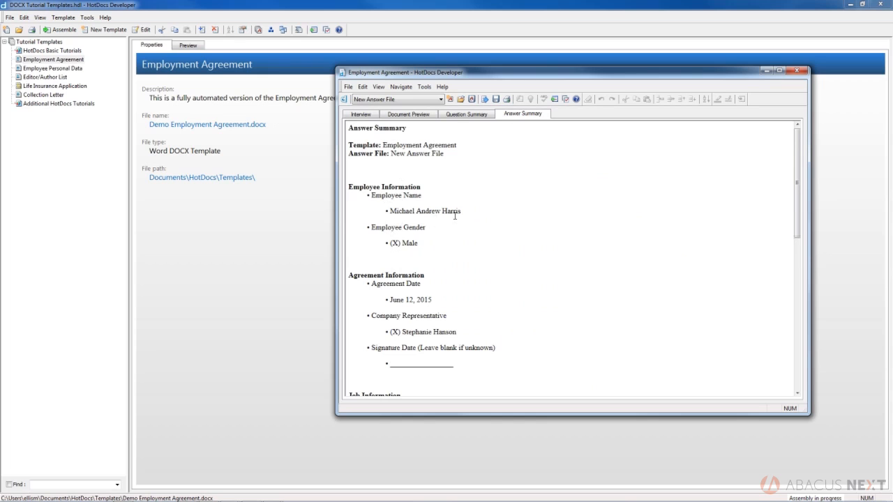
{"action": "scroll", "coordinate": [468, 257], "scroll_direction": "down", "scroll_amount": 3}
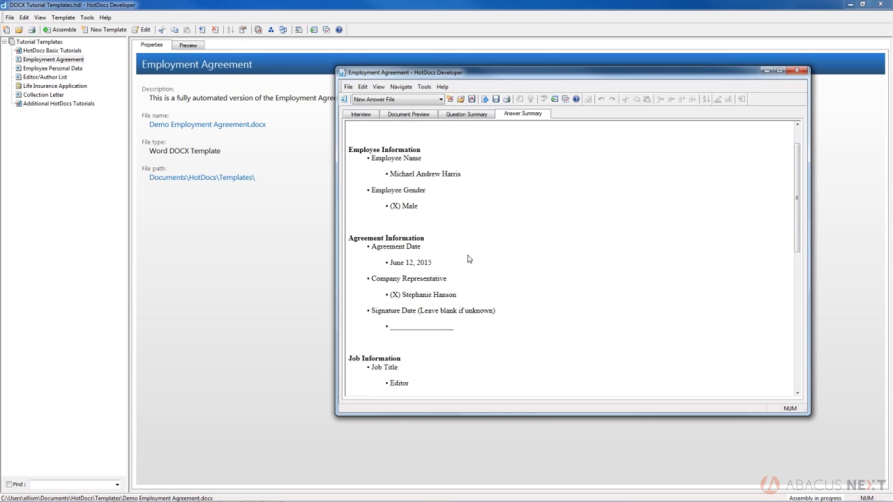
{"action": "scroll", "coordinate": [469, 257], "scroll_direction": "down", "scroll_amount": 5}
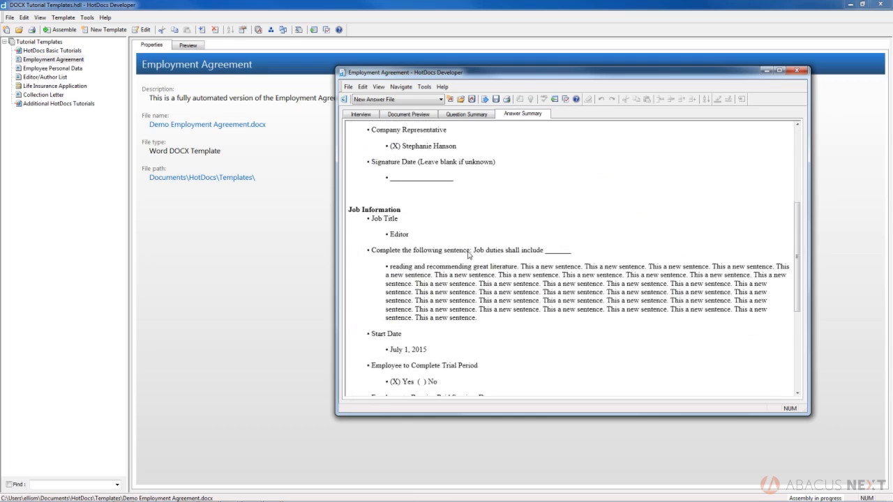
{"action": "scroll", "coordinate": [468, 249], "scroll_direction": "down", "scroll_amount": 1}
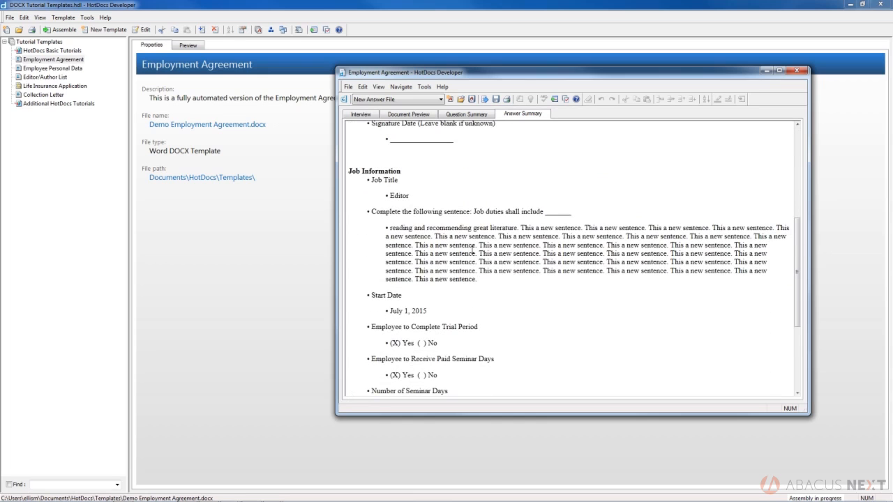
{"action": "scroll", "coordinate": [473, 250], "scroll_direction": "down", "scroll_amount": 2}
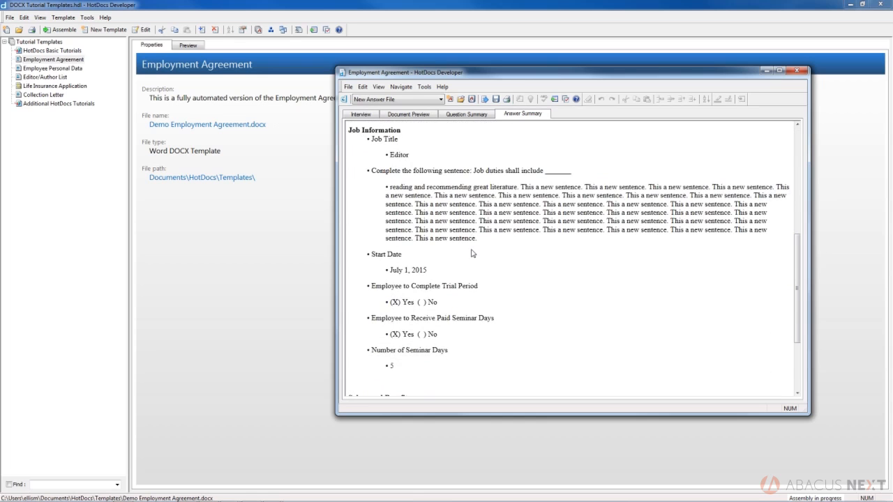
{"action": "scroll", "coordinate": [472, 253], "scroll_direction": "down", "scroll_amount": 5}
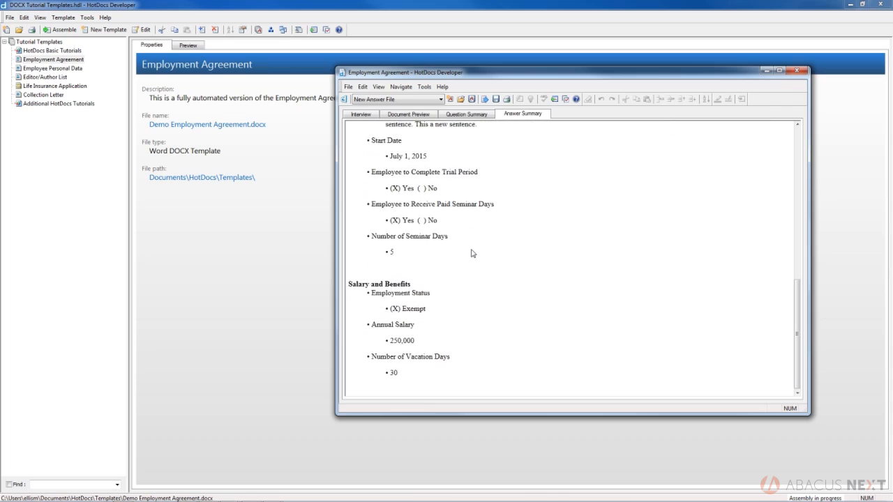
{"action": "scroll", "coordinate": [472, 253], "scroll_direction": "up", "scroll_amount": 20}
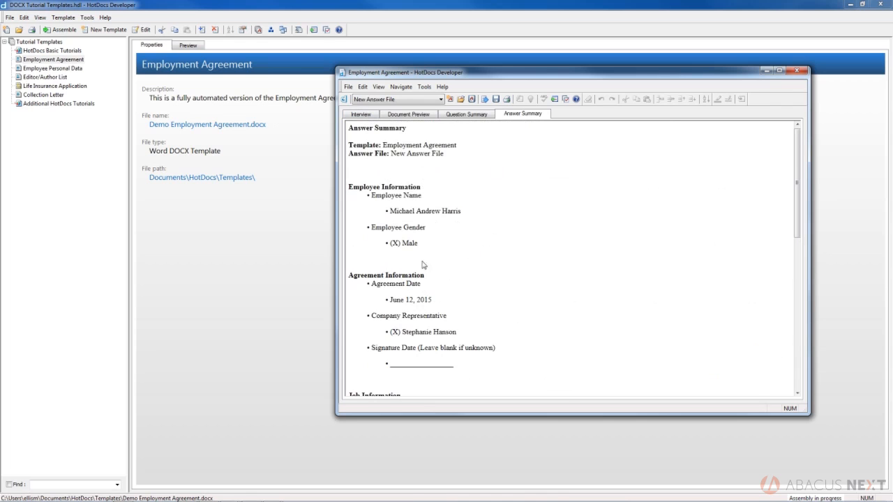
{"action": "scroll", "coordinate": [461, 313], "scroll_direction": "down", "scroll_amount": 5}
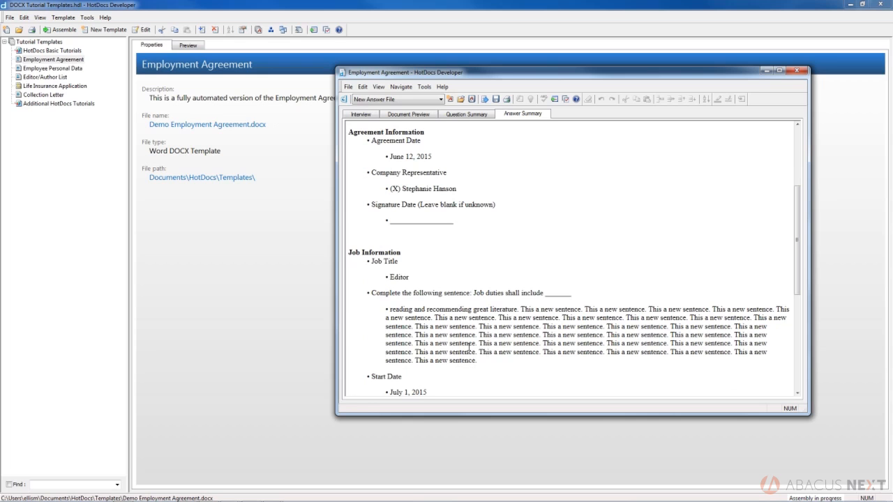
{"action": "scroll", "coordinate": [454, 307], "scroll_direction": "down", "scroll_amount": 5}
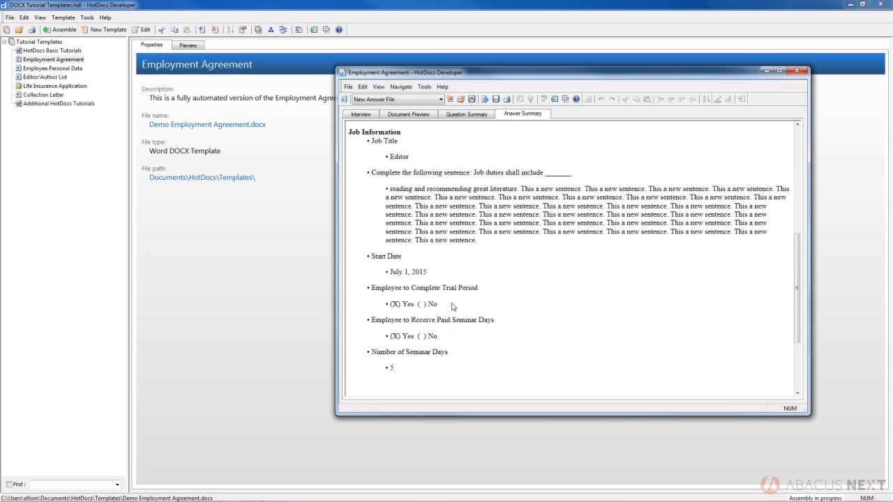
{"action": "scroll", "coordinate": [454, 307], "scroll_direction": "up", "scroll_amount": 10}
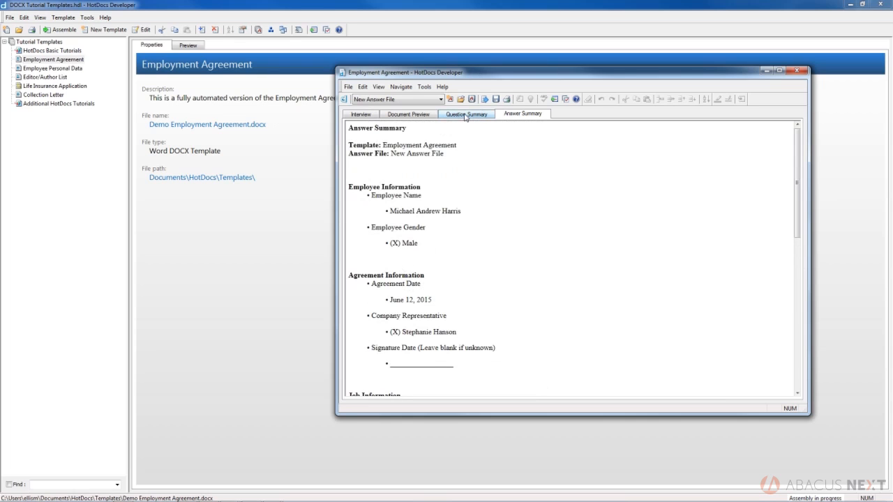
Review the Question Summary of the Employment Agreement from Employee Information through Salary and Benefits
{"action": "left_click", "coordinate": [465, 115]}
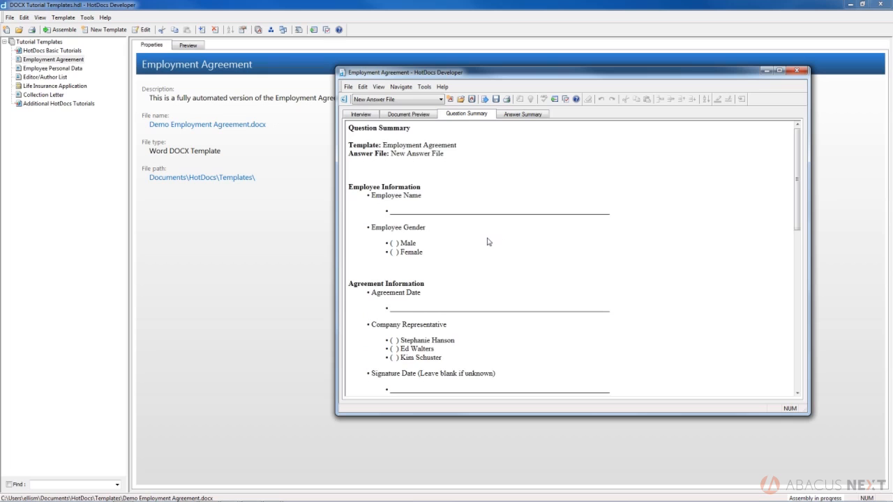
{"action": "scroll", "coordinate": [489, 241], "scroll_direction": "down", "scroll_amount": 1}
{"action": "scroll", "coordinate": [488, 242], "scroll_direction": "down", "scroll_amount": 2}
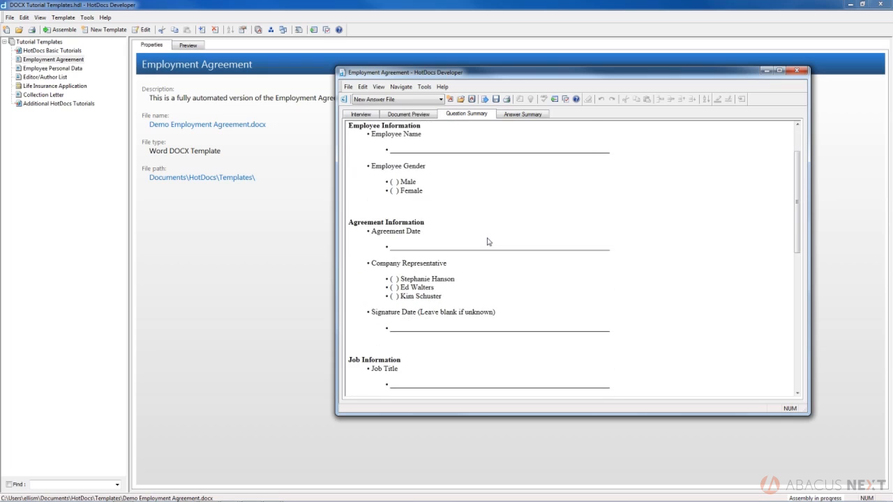
{"action": "scroll", "coordinate": [487, 241], "scroll_direction": "down", "scroll_amount": 6}
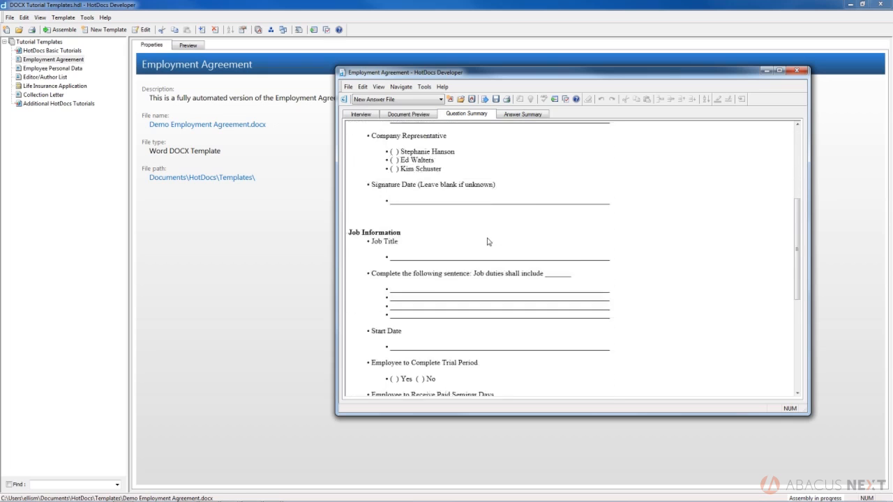
{"action": "scroll", "coordinate": [487, 242], "scroll_direction": "down", "scroll_amount": 7}
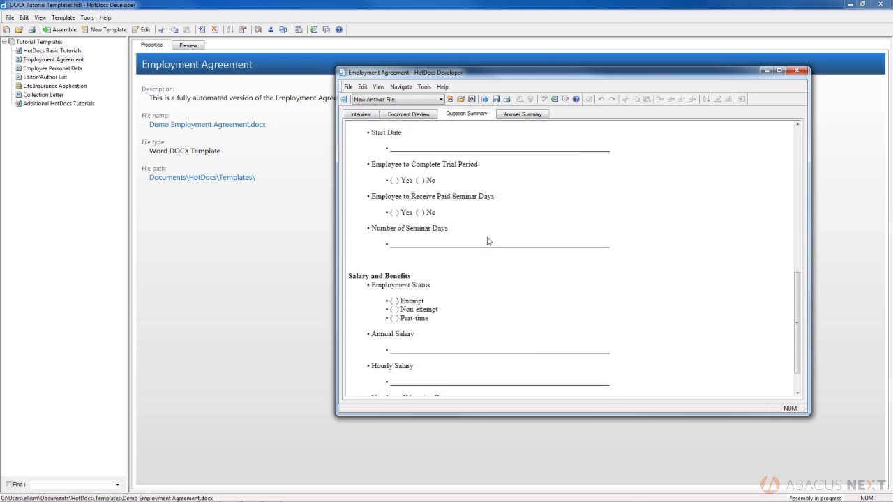
{"action": "scroll", "coordinate": [489, 239], "scroll_direction": "down", "scroll_amount": 1}
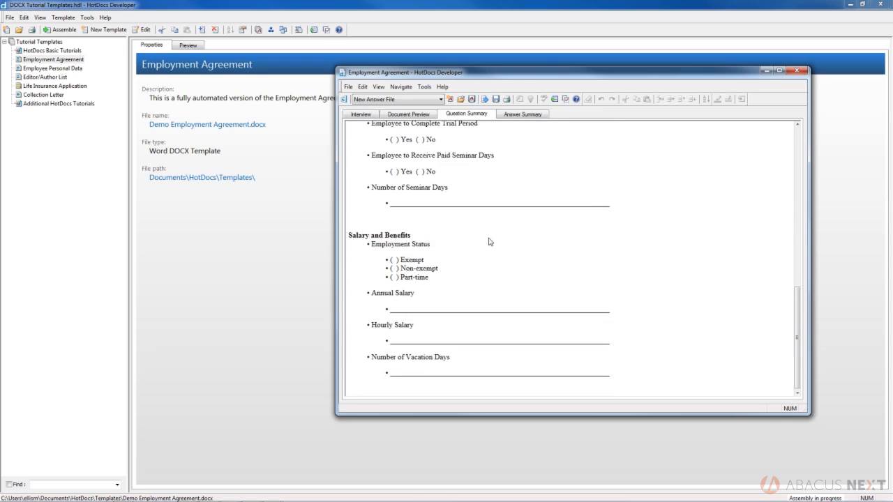
{"action": "scroll", "coordinate": [491, 226], "scroll_direction": "up", "scroll_amount": 6}
{"action": "scroll", "coordinate": [490, 227], "scroll_direction": "up", "scroll_amount": 7}
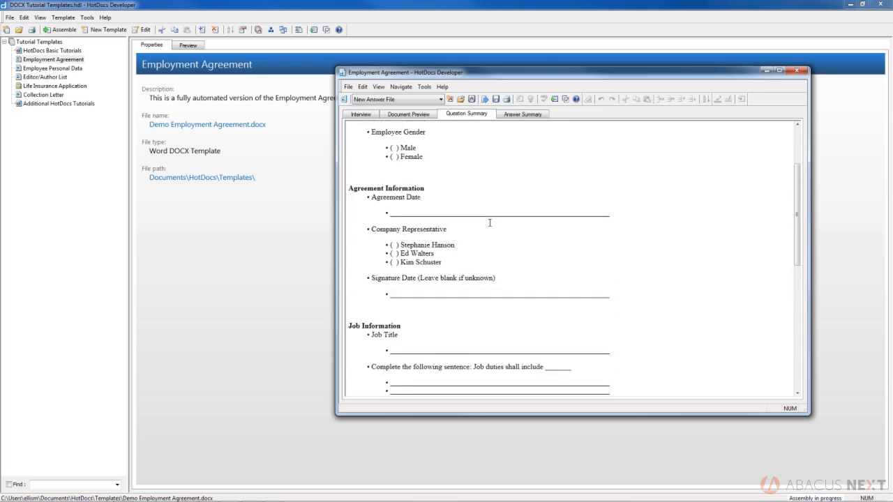
{"action": "scroll", "coordinate": [490, 227], "scroll_direction": "up", "scroll_amount": 1}
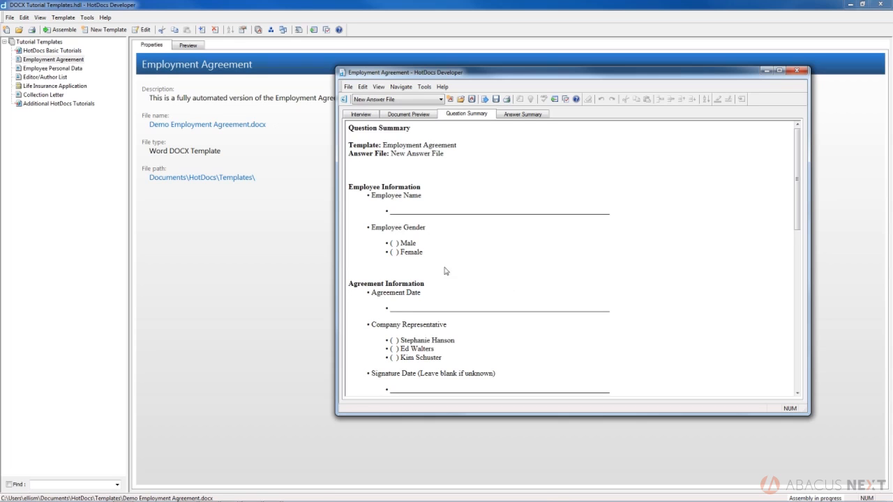
Check the print option for the Answer Summary, the Question Summary and the assembled document preview
{"action": "left_click", "coordinate": [519, 117]}
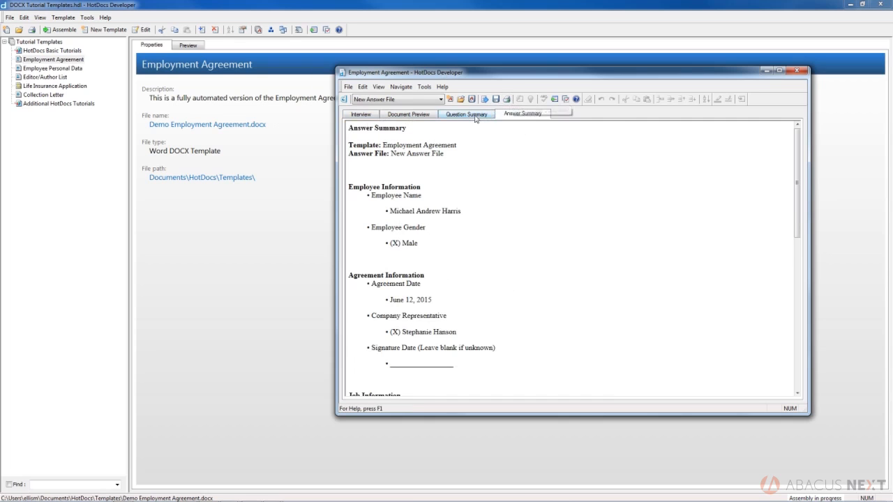
{"action": "left_click", "coordinate": [475, 116]}
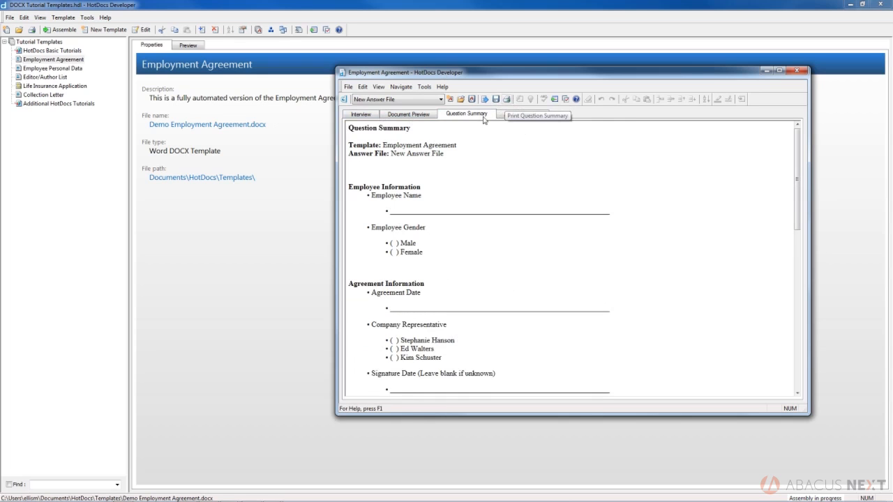
{"action": "left_click", "coordinate": [397, 120]}
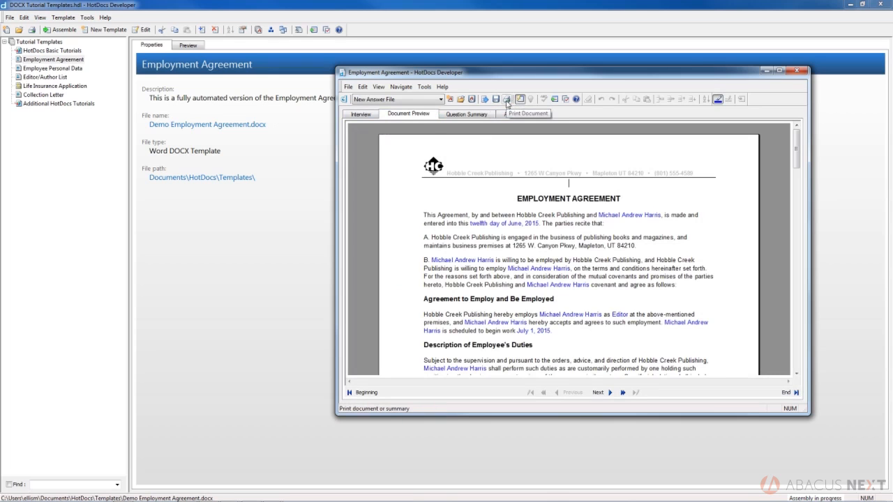
Return to the interview and look at the save dialog for the answer file without saving
{"action": "left_click", "coordinate": [356, 115]}
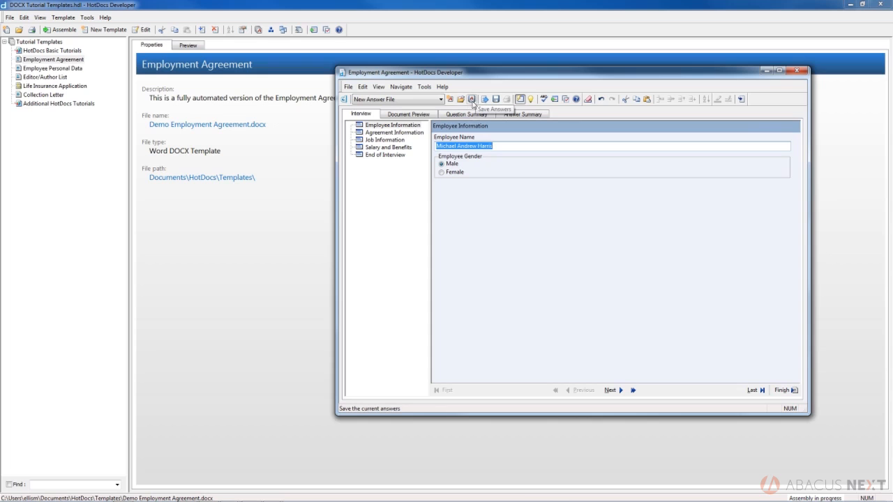
{"action": "left_click", "coordinate": [472, 99]}
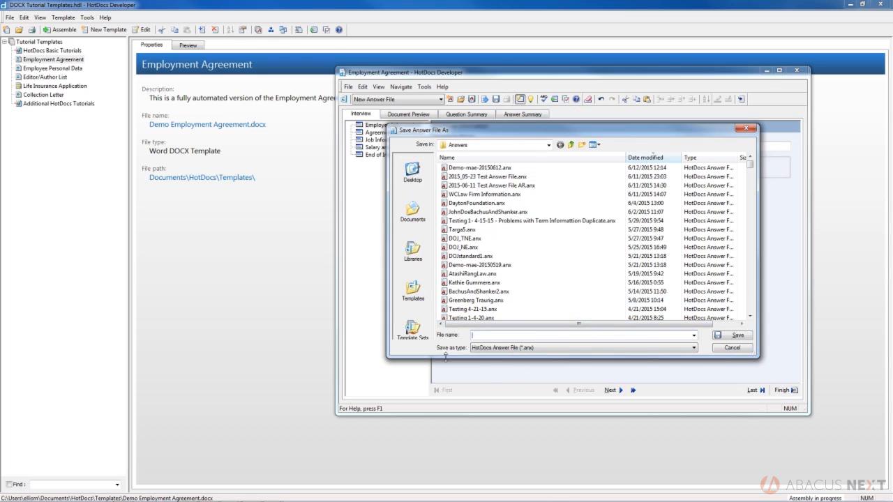
{"action": "left_click", "coordinate": [732, 348]}
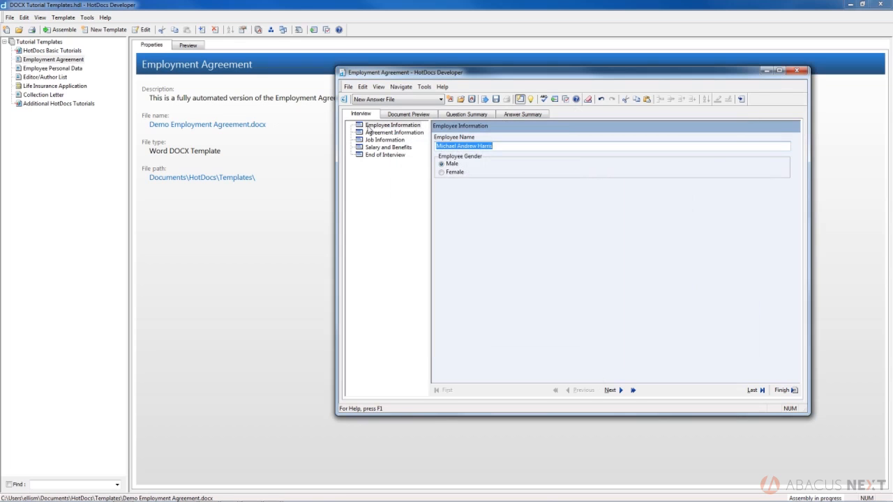
Remove the option to paste the assembled document into the open word processor document from the End of Interview buttons
{"action": "left_click", "coordinate": [376, 148]}
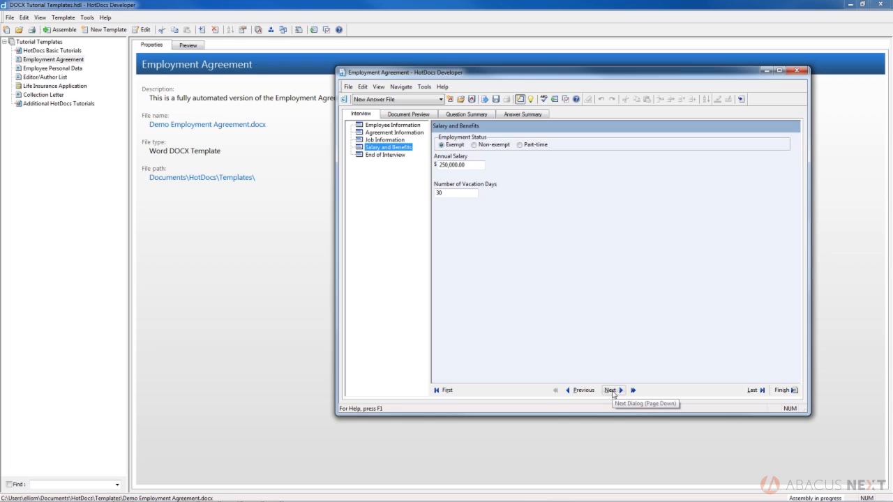
{"action": "left_click", "coordinate": [611, 391]}
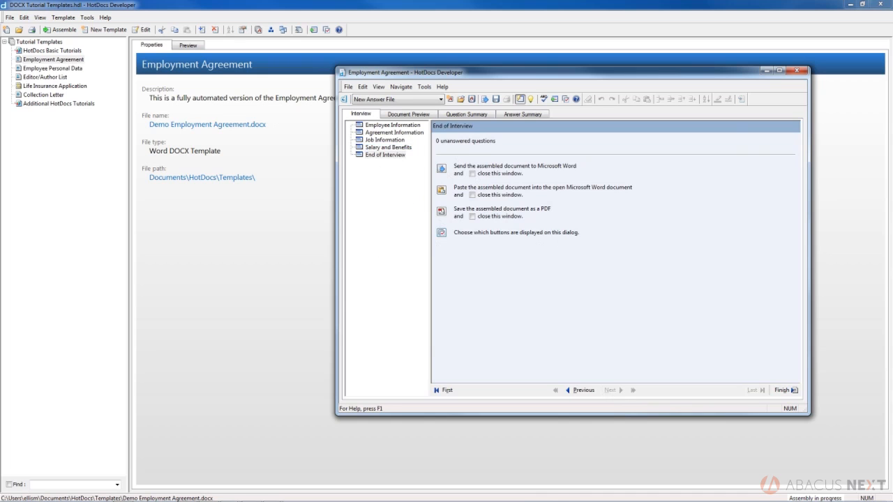
{"action": "left_click", "coordinate": [530, 232]}
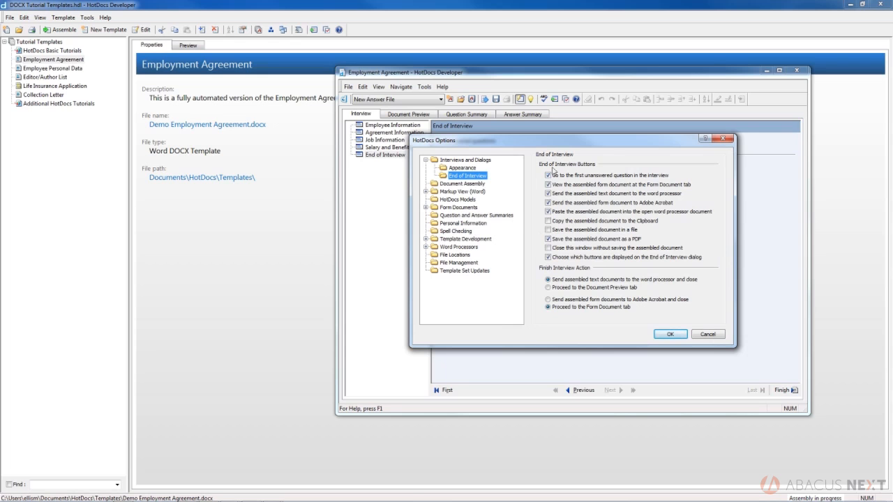
{"action": "left_click_drag", "start_coordinate": [538, 145], "coordinate": [534, 209]}
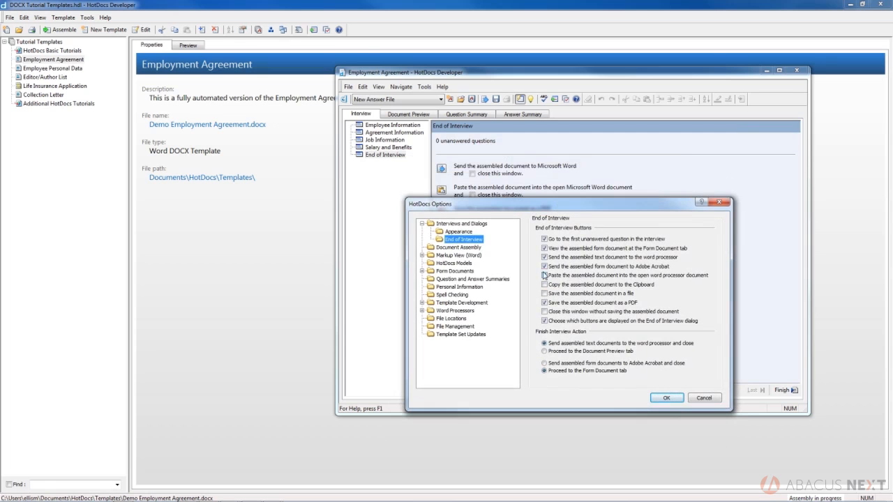
{"action": "left_click", "coordinate": [545, 275]}
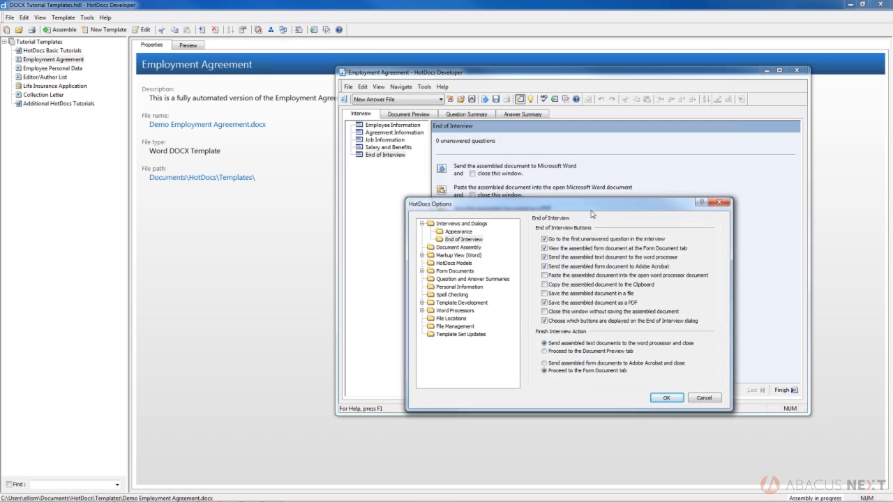
{"action": "left_click", "coordinate": [665, 399]}
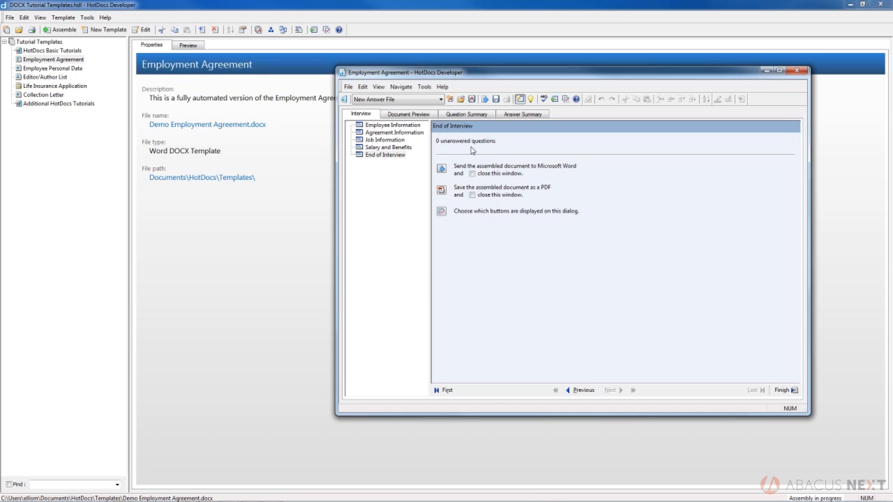
Erase the Job Title answer in Job Information and go to the End of Interview dialog
{"action": "left_click", "coordinate": [395, 141]}
{"action": "double_click", "coordinate": [453, 146]}
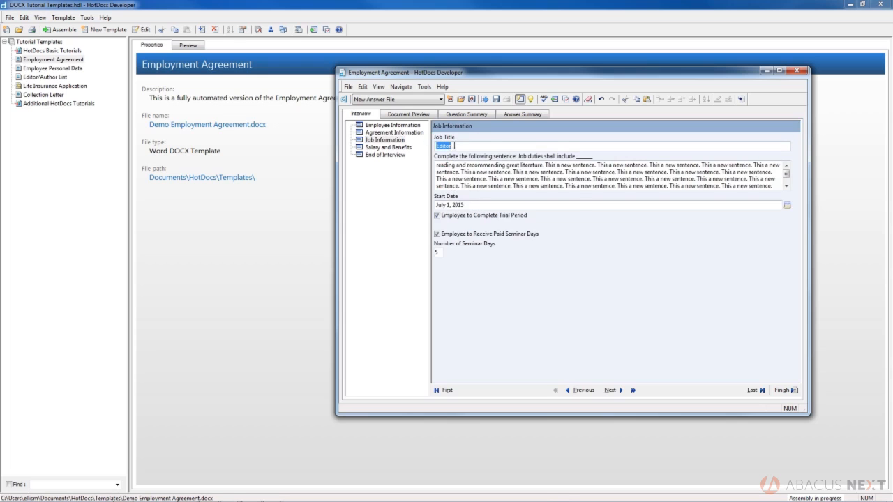
{"action": "right_click", "coordinate": [454, 146]}
{"action": "left_click", "coordinate": [481, 164]}
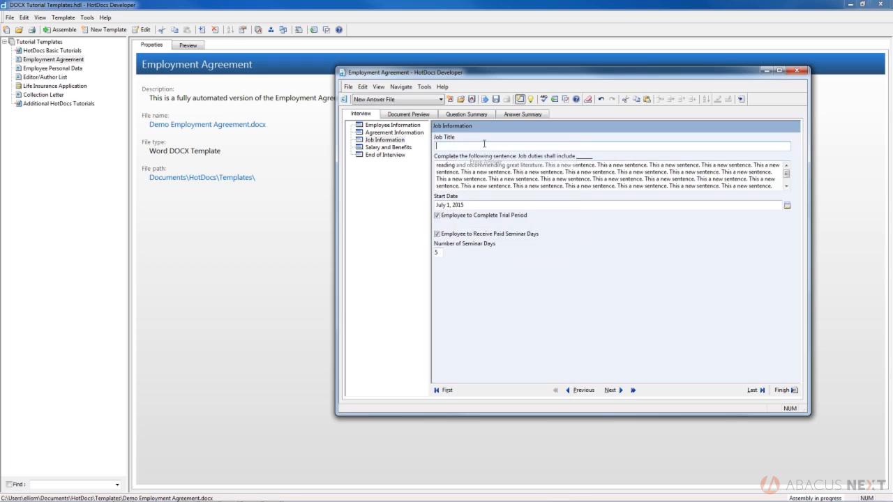
{"action": "left_click", "coordinate": [385, 155]}
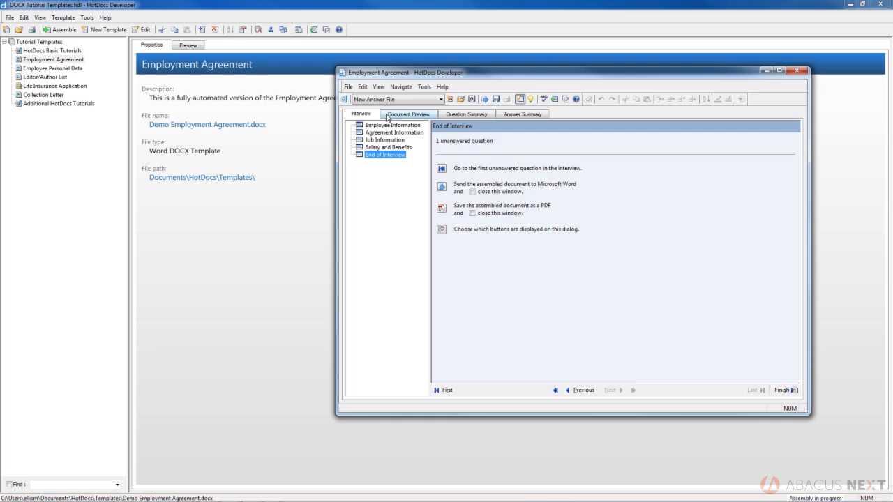
Find the unanswered Job Title in the document preview, answer it in the interview as Editor, and go to End of Interview
{"action": "left_click", "coordinate": [409, 114]}
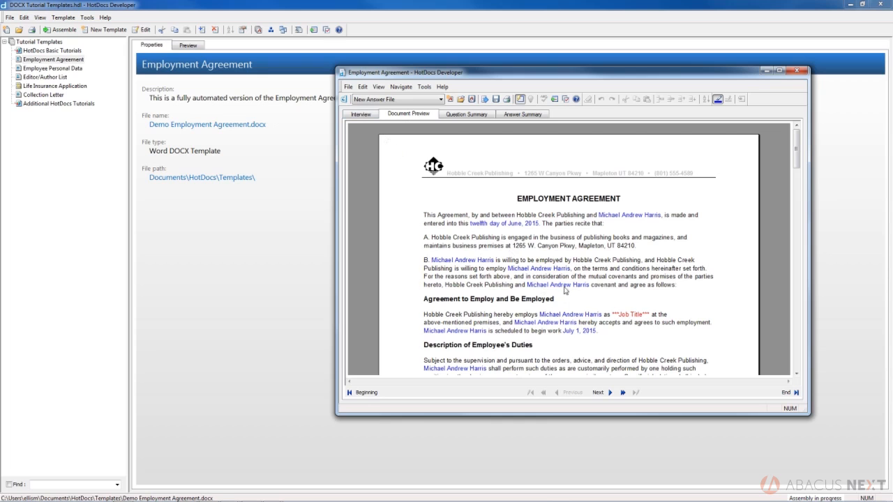
{"action": "scroll", "coordinate": [568, 291], "scroll_direction": "down", "scroll_amount": 3}
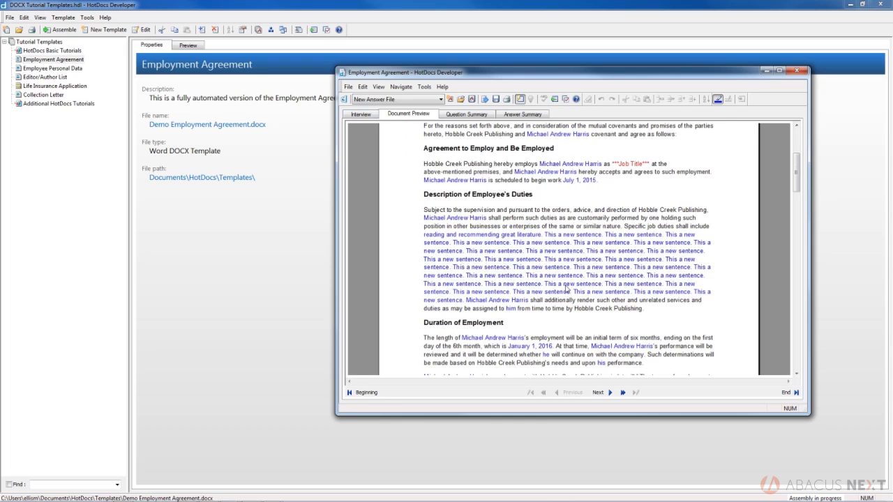
{"action": "right_click", "coordinate": [631, 165]}
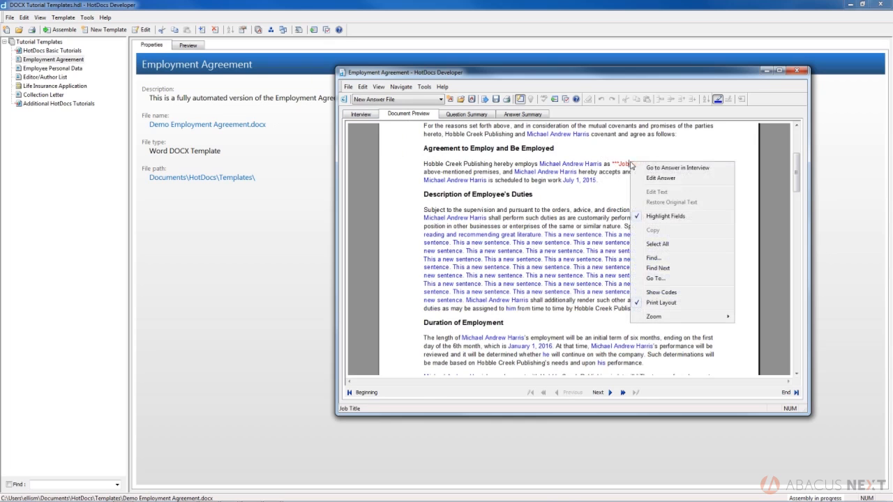
{"action": "left_click", "coordinate": [649, 170]}
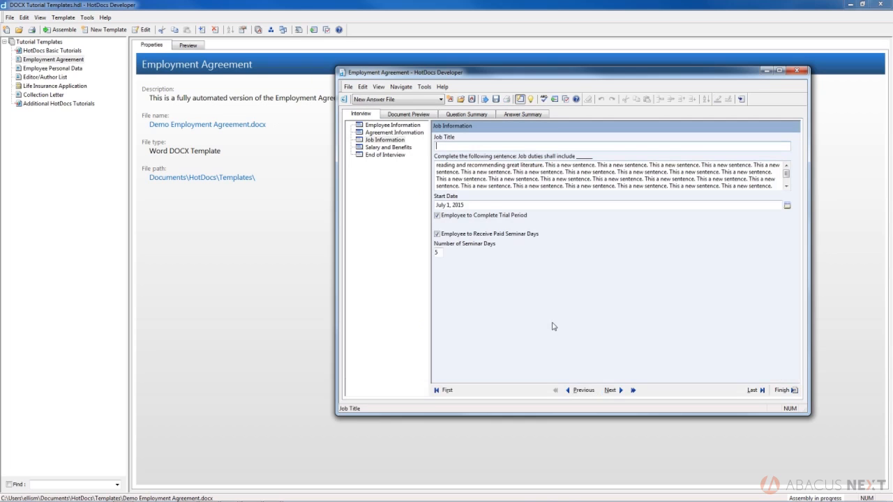
{"action": "type", "text": "E"}
{"action": "left_click", "coordinate": [386, 154]}
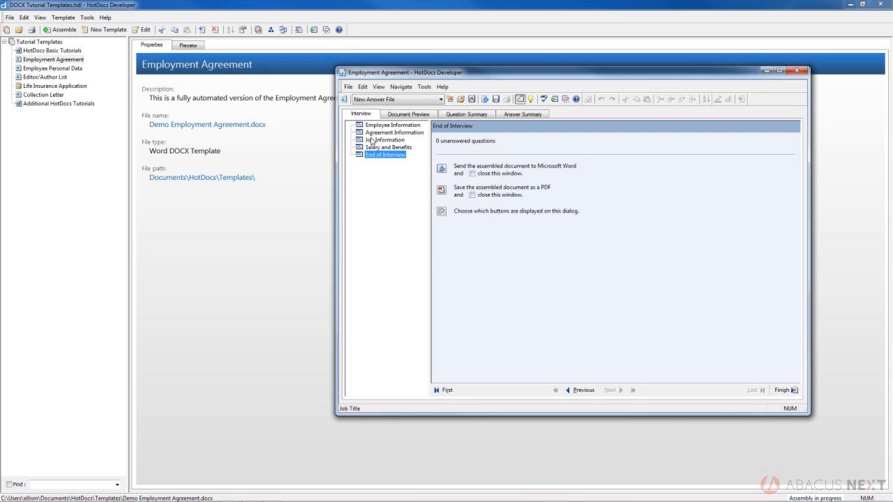
Revisit the Job Information and Employee Information dialogs, and return to End of Interview
{"action": "left_click", "coordinate": [371, 141]}
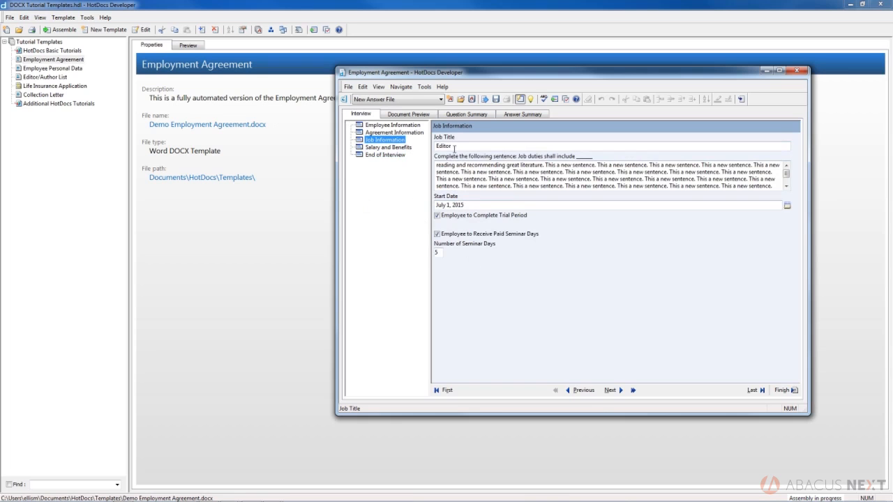
{"action": "left_click", "coordinate": [380, 125]}
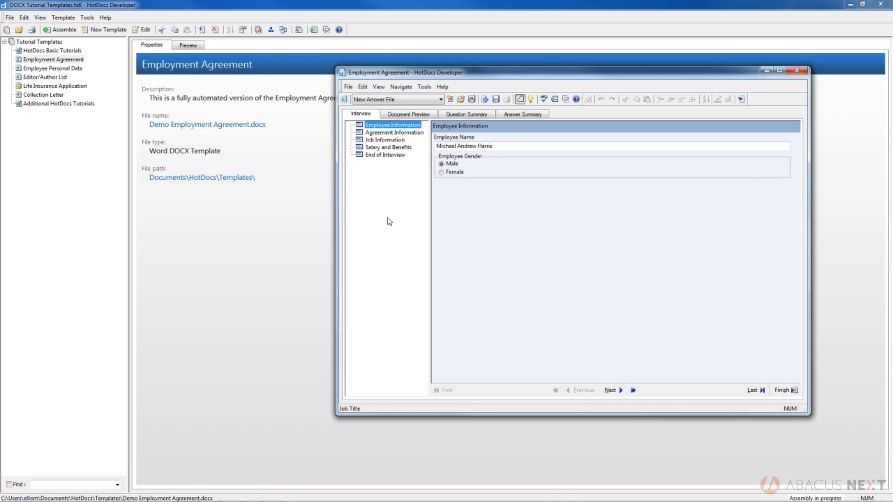
{"action": "left_click", "coordinate": [376, 155]}
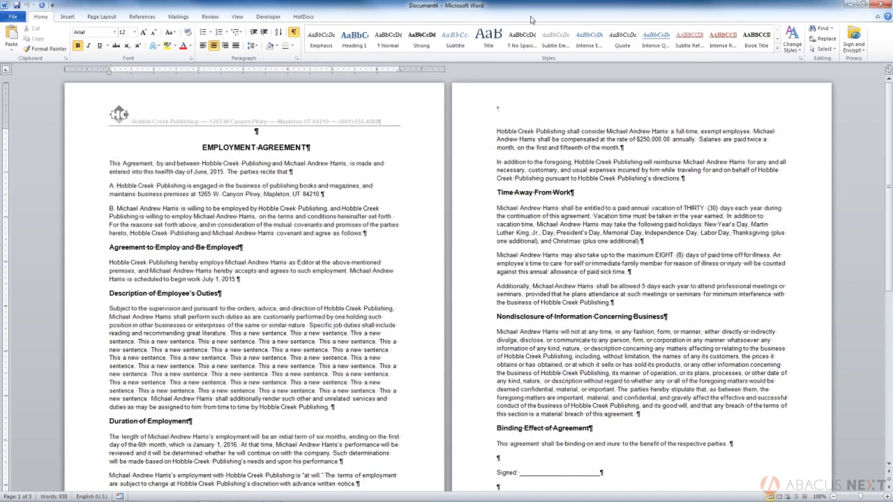
Look through the assembled agreement in Microsoft Word and minimize the open Word windows to return to the interview
{"action": "scroll", "coordinate": [215, 278], "scroll_direction": "down", "scroll_amount": 10}
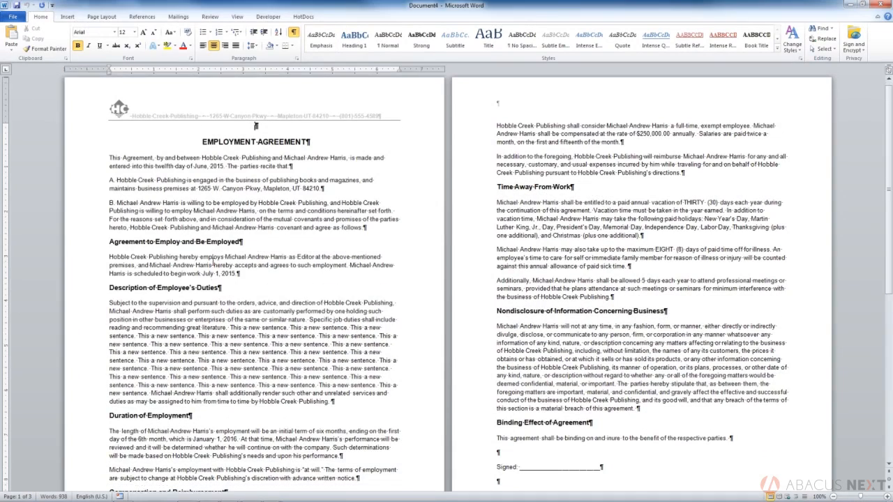
{"action": "scroll", "coordinate": [212, 241], "scroll_direction": "up", "scroll_amount": 10}
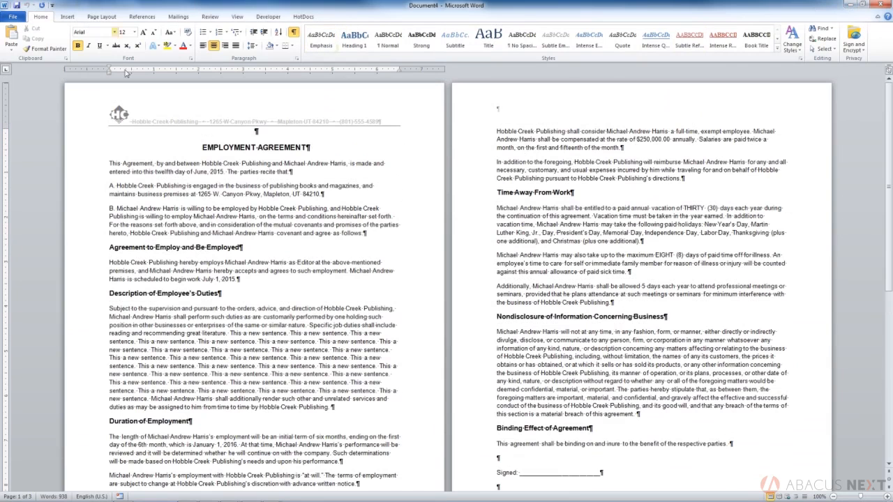
{"action": "left_click", "coordinate": [850, 5]}
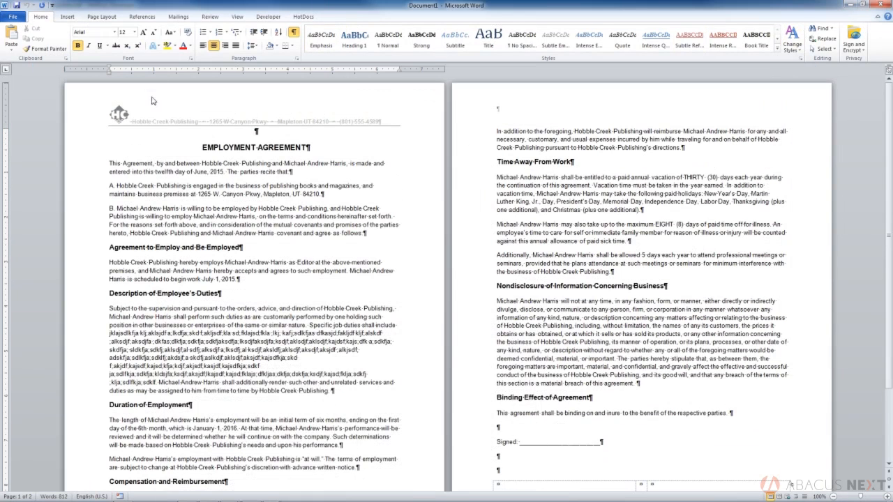
{"action": "left_click", "coordinate": [850, 5]}
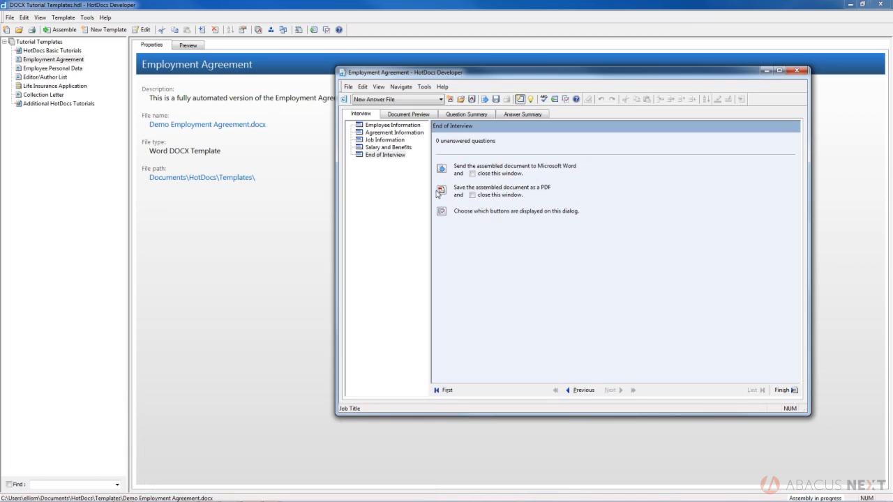
Close the older Word documents EMPLOYMENT AGREEME15.docx and Document1, discarding the changes to Document1
{"action": "mouse_move", "coordinate": [275, 496]}
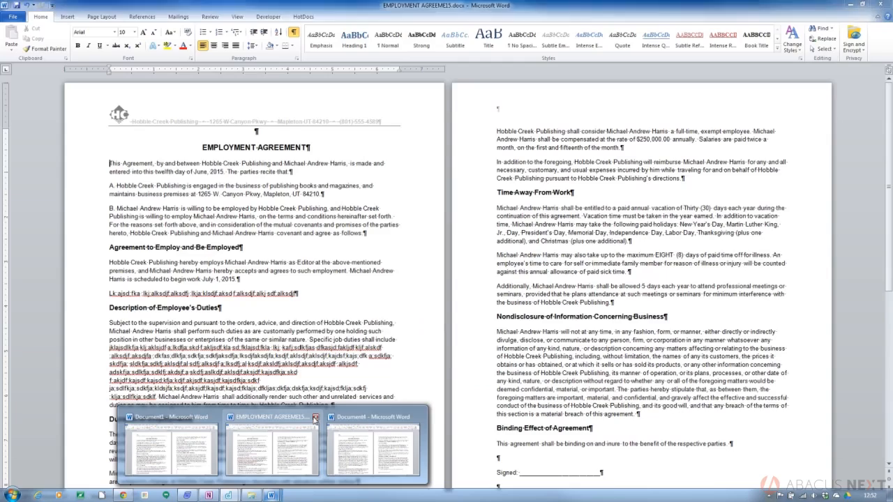
{"action": "left_click", "coordinate": [314, 418]}
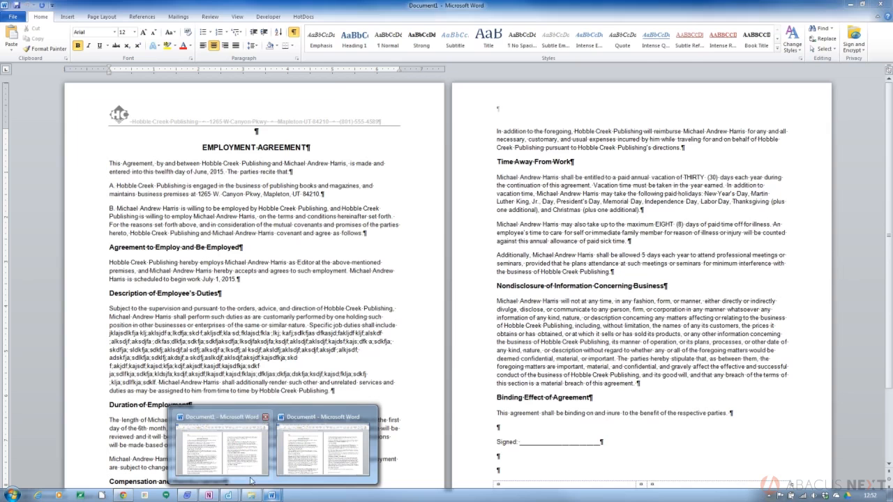
{"action": "left_click", "coordinate": [265, 416]}
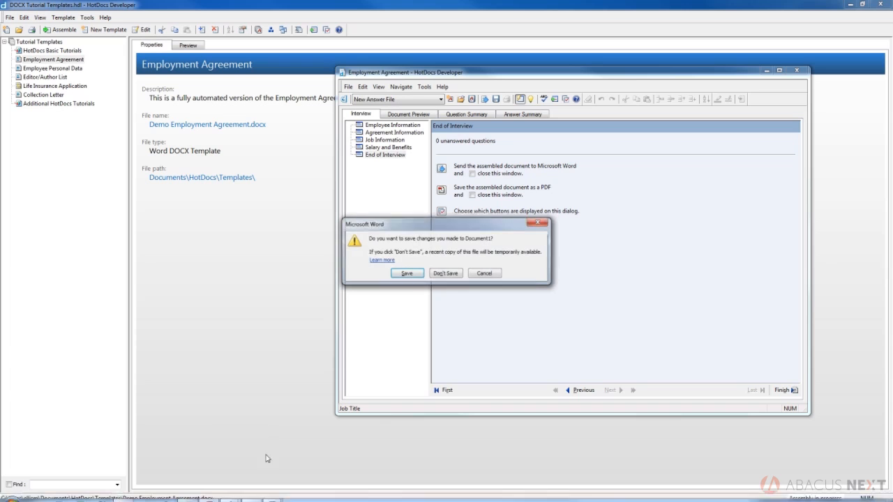
{"action": "left_click", "coordinate": [446, 274]}
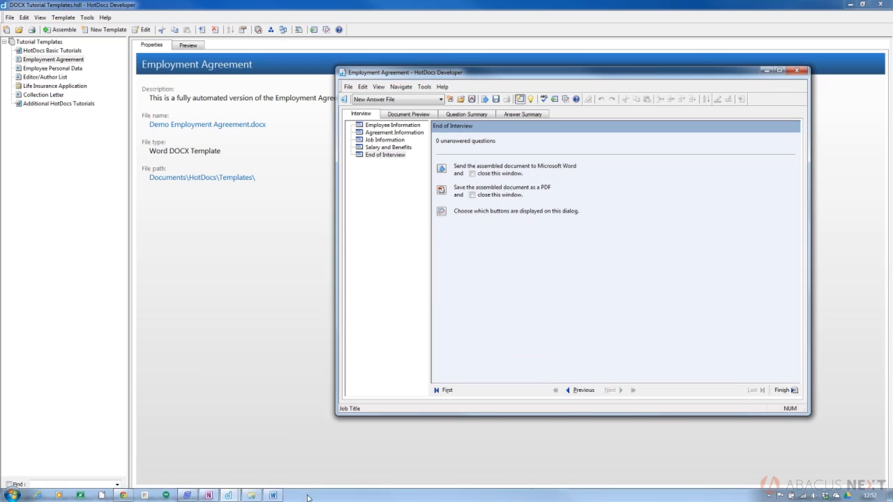
{"action": "mouse_move", "coordinate": [231, 498]}
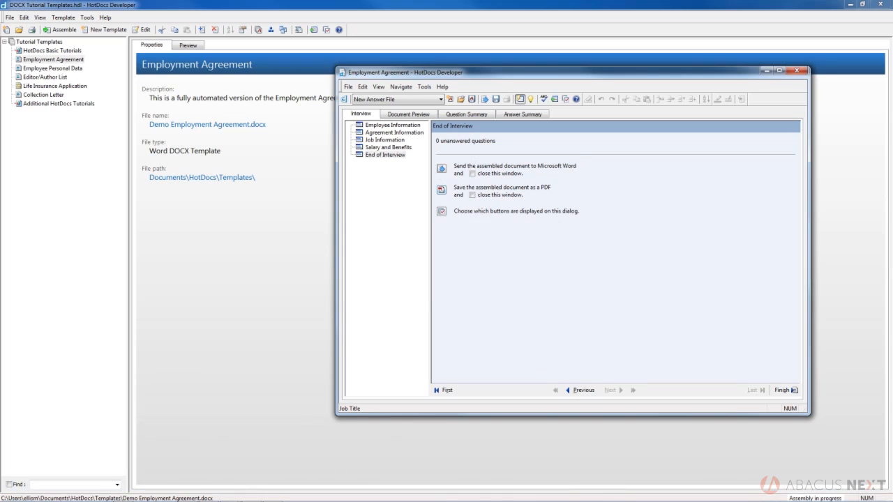
Save the assembled document as a PDF named Employment Agreement1 in My Documents, using the HotDocs PDF Driver with a blank document summary
{"action": "left_click", "coordinate": [441, 189]}
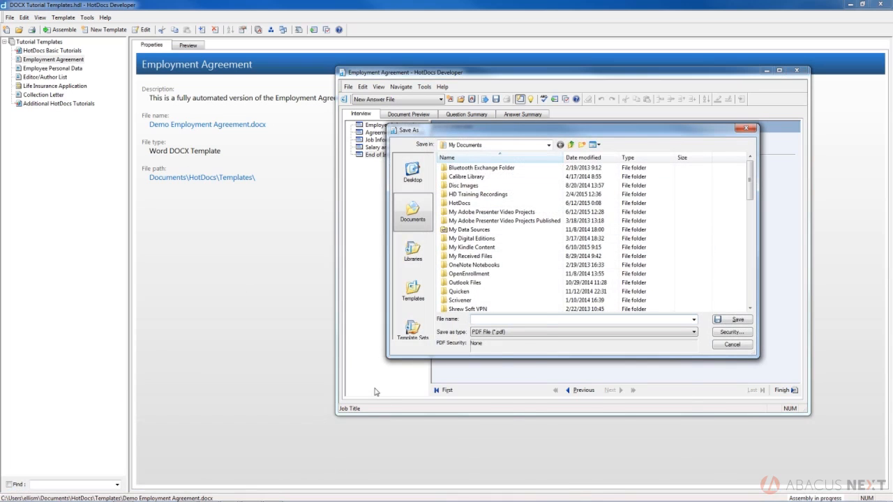
{"action": "type", "text": "Employment Ag"}
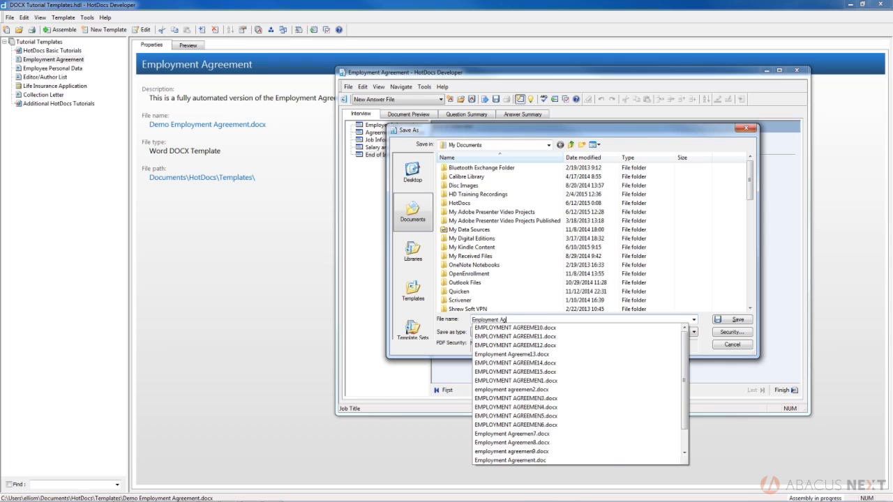
{"action": "type", "text": "reement"}
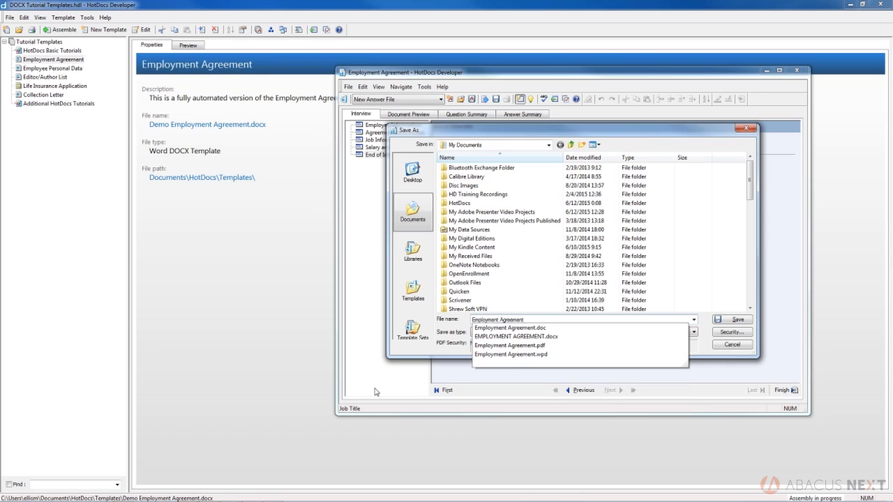
{"action": "type", "text": "1"}
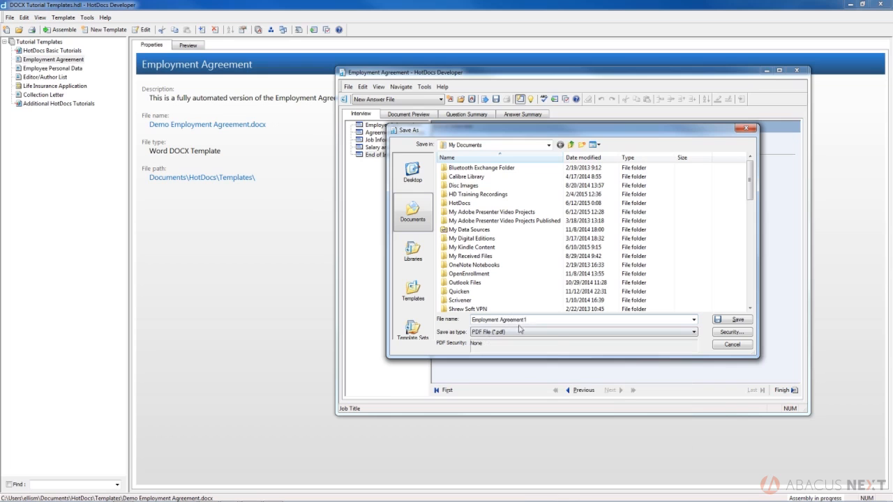
{"action": "left_click", "coordinate": [730, 319]}
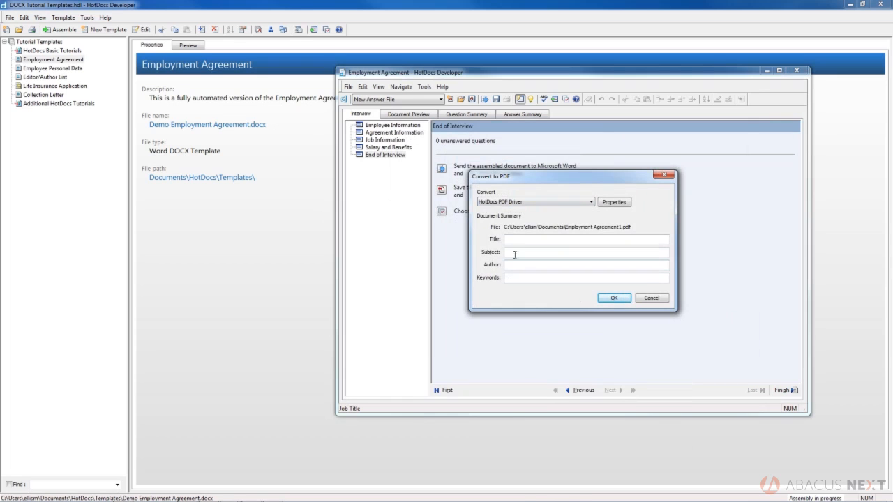
{"action": "left_click", "coordinate": [614, 298]}
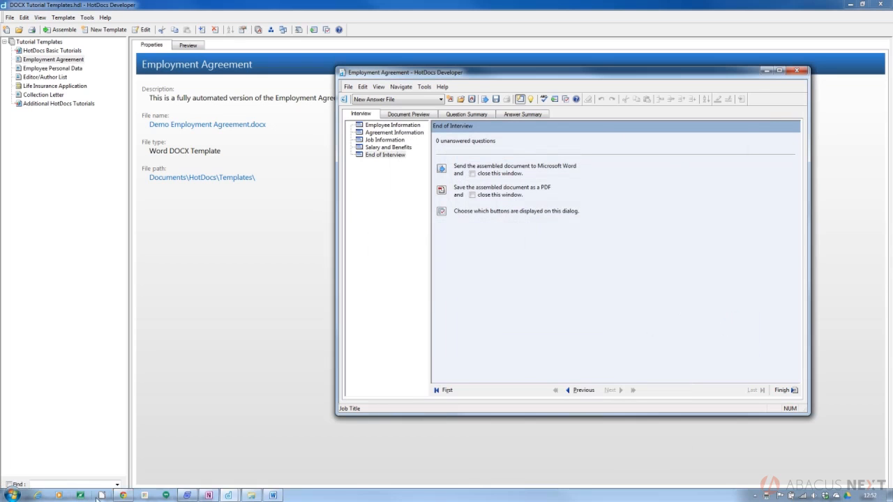
Switch to Windows Explorer and open Employment Agreement1.pdf from the Documents library
{"action": "left_click", "coordinate": [251, 495]}
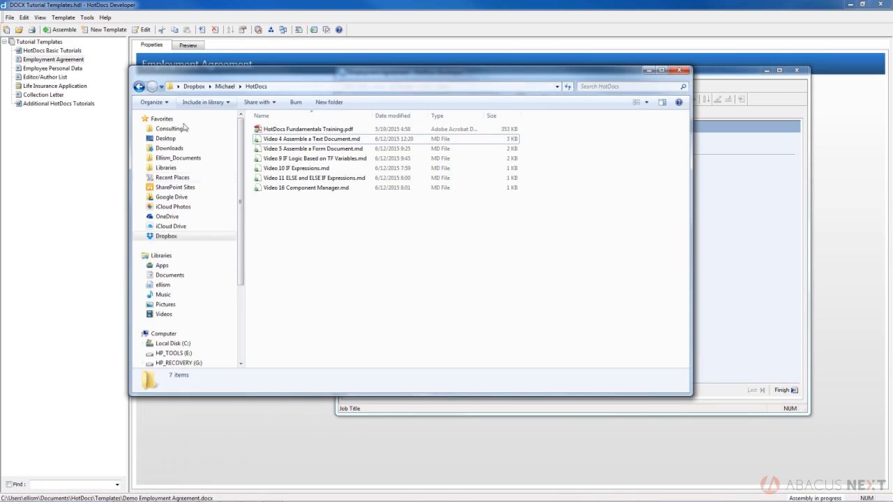
{"action": "left_click", "coordinate": [182, 275]}
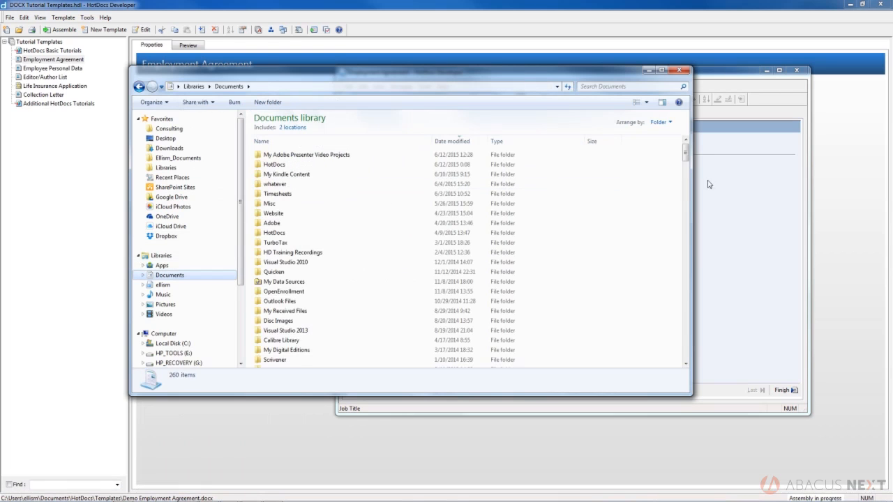
{"action": "left_click_drag", "start_coordinate": [687, 158], "coordinate": [688, 178]}
{"action": "left_click", "coordinate": [305, 225]}
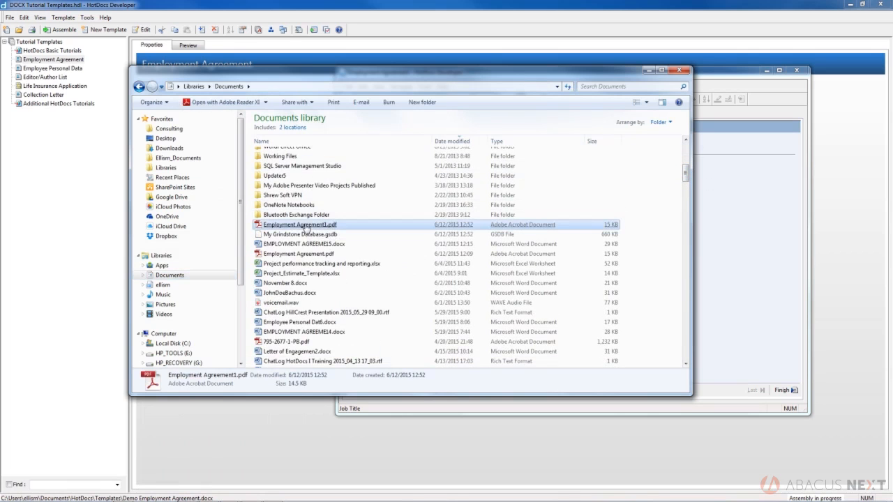
{"action": "double_click", "coordinate": [306, 226]}
Read through the PDF agreement down to the signature line, close it and minimize the file window to return to the interview
{"action": "scroll", "coordinate": [396, 181], "scroll_direction": "down", "scroll_amount": 3}
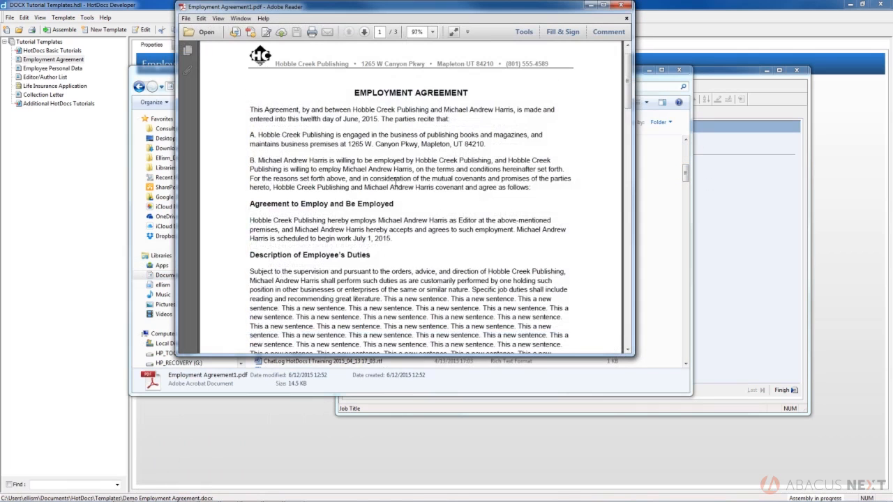
{"action": "scroll", "coordinate": [395, 182], "scroll_direction": "down", "scroll_amount": 12}
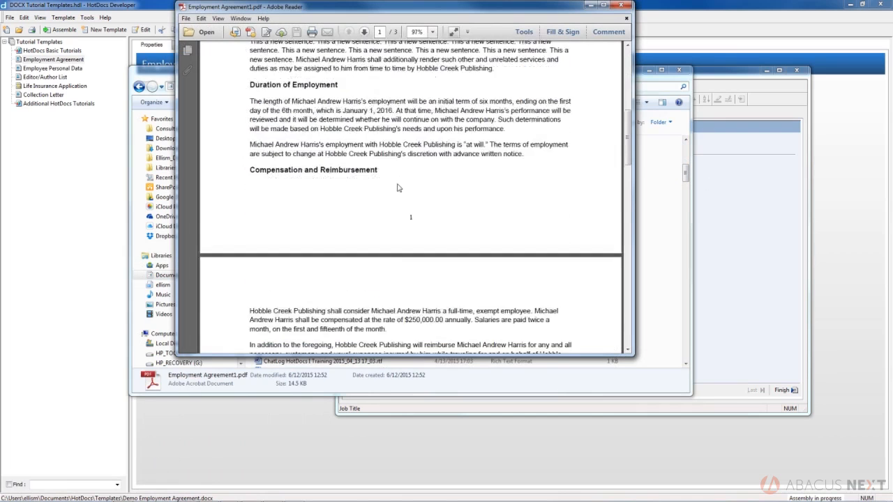
{"action": "scroll", "coordinate": [397, 183], "scroll_direction": "down", "scroll_amount": 7}
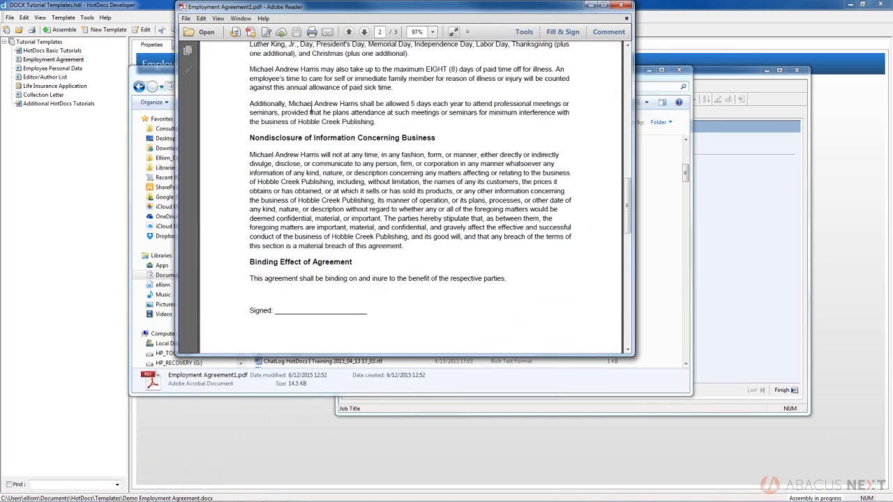
{"action": "left_click", "coordinate": [625, 7]}
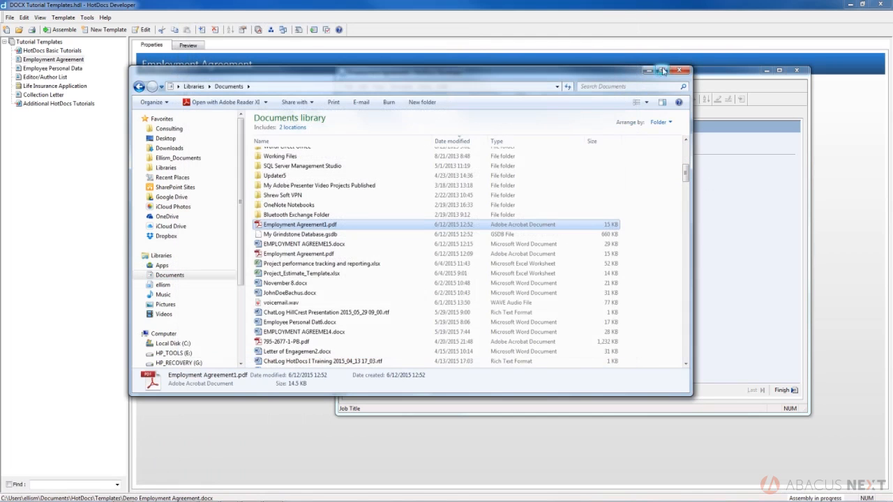
{"action": "left_click", "coordinate": [649, 71]}
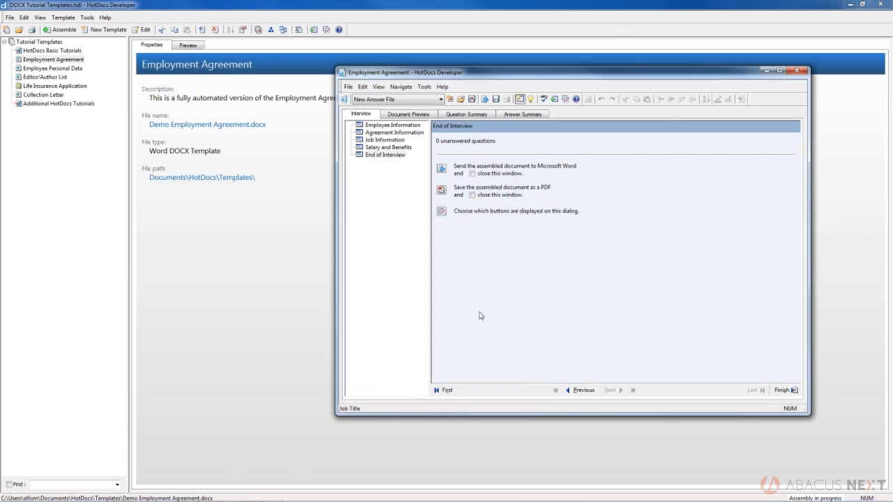
Check the Agreement Information dialog in the interview outline and return to End of Interview
{"action": "left_click", "coordinate": [382, 155]}
{"action": "left_click", "coordinate": [386, 136]}
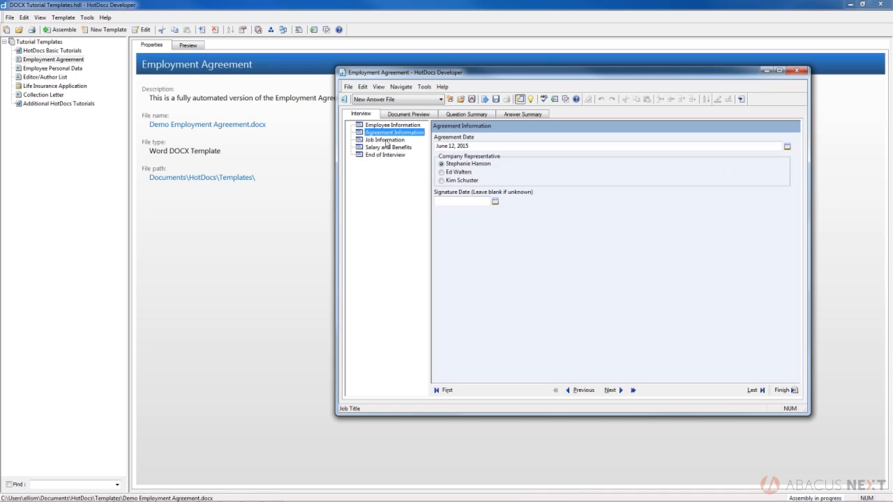
{"action": "left_click", "coordinate": [381, 156]}
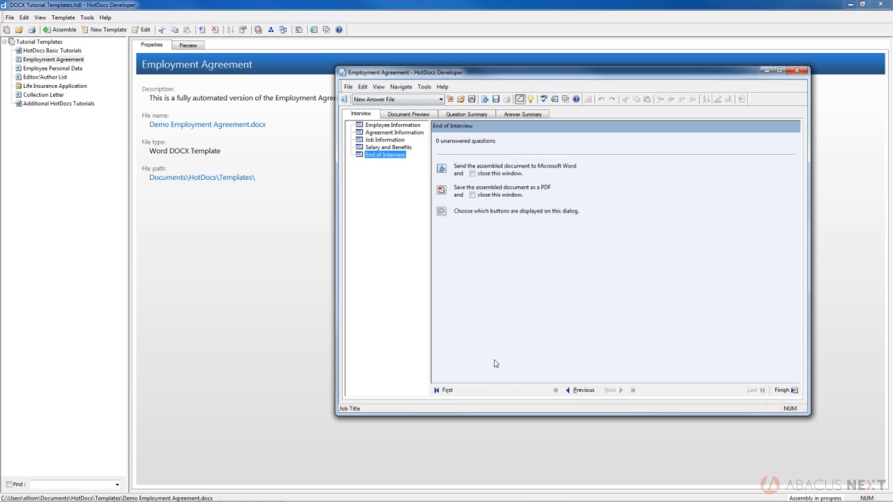
Review the assembled agreement with its completed answers in the document preview
{"action": "left_click", "coordinate": [406, 114]}
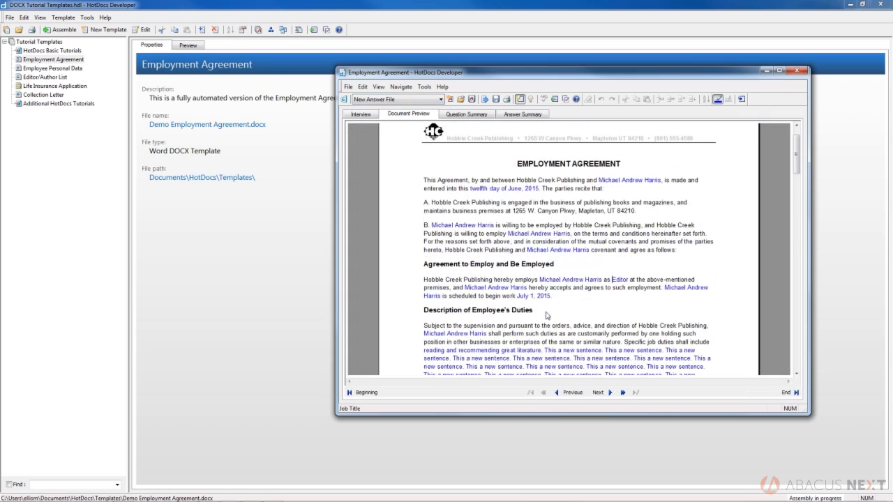
{"action": "scroll", "coordinate": [546, 315], "scroll_direction": "down", "scroll_amount": 10}
{"action": "scroll", "coordinate": [546, 316], "scroll_direction": "up", "scroll_amount": 10}
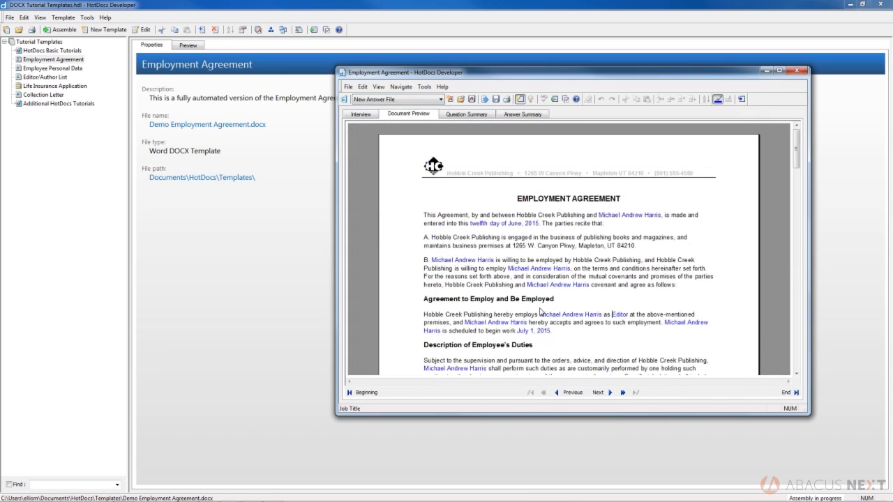
Return to the End of Interview dialog and finish the Employment Agreement interview
{"action": "left_click", "coordinate": [365, 116]}
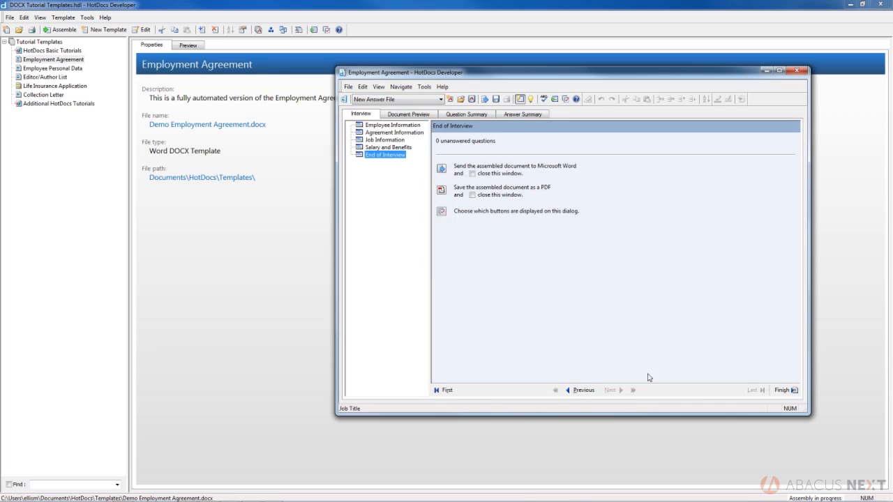
{"action": "left_click", "coordinate": [783, 392]}
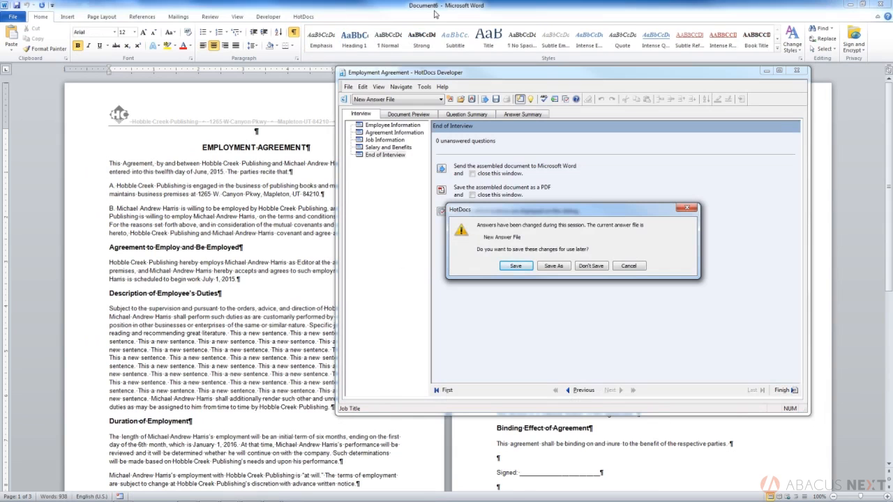
{"action": "left_click", "coordinate": [435, 14]}
{"action": "key", "text": "alt+Tab"}
Save the changed answers as a HotDocs answer file named Demo-mae-20150612a in the Answers folder
{"action": "left_click", "coordinate": [515, 268]}
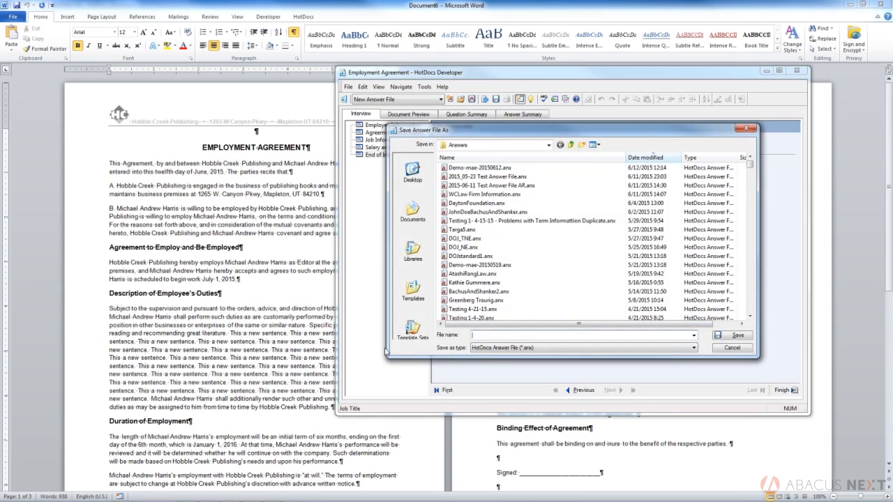
{"action": "type", "text": "Dem"}
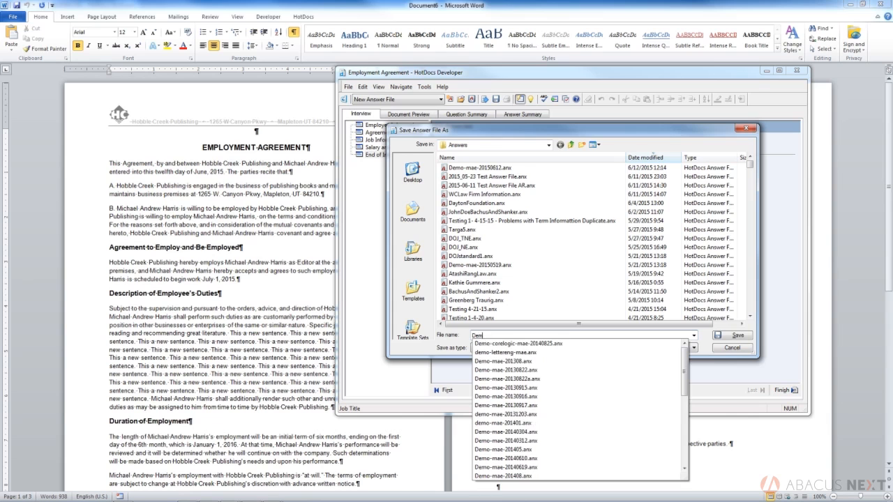
{"action": "type", "text": "o-mae-20150"}
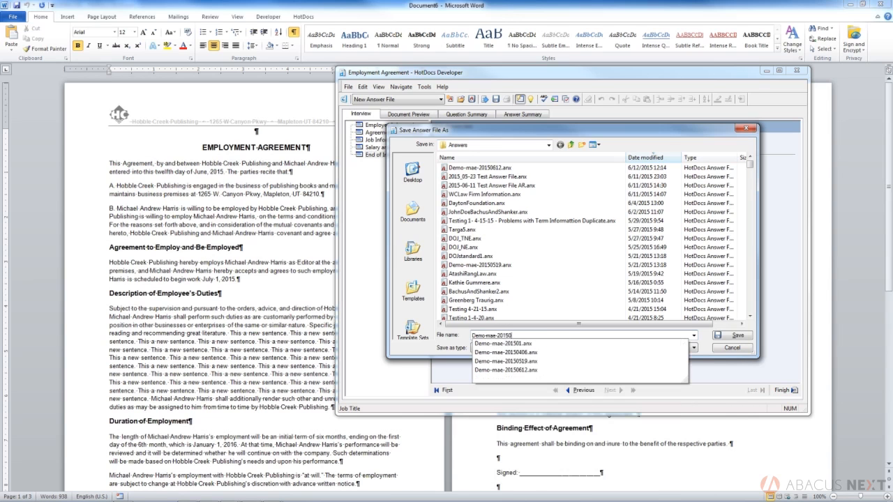
{"action": "type", "text": "612"}
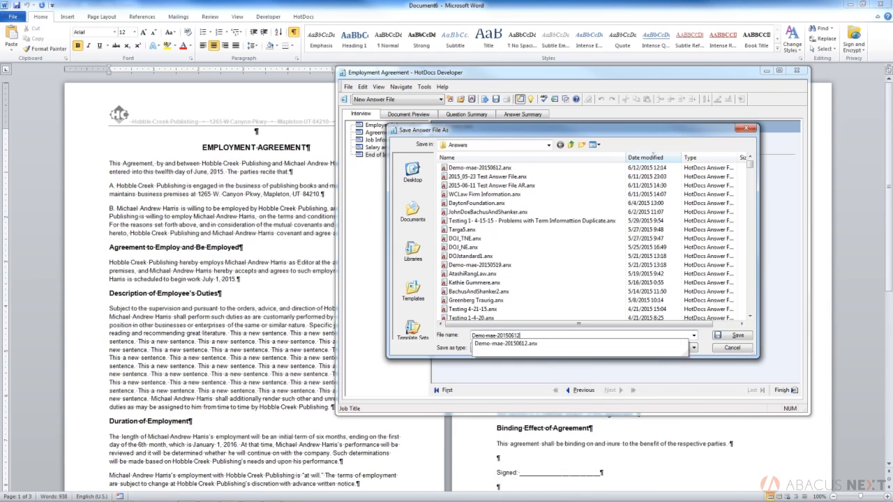
{"action": "type", "text": "a"}
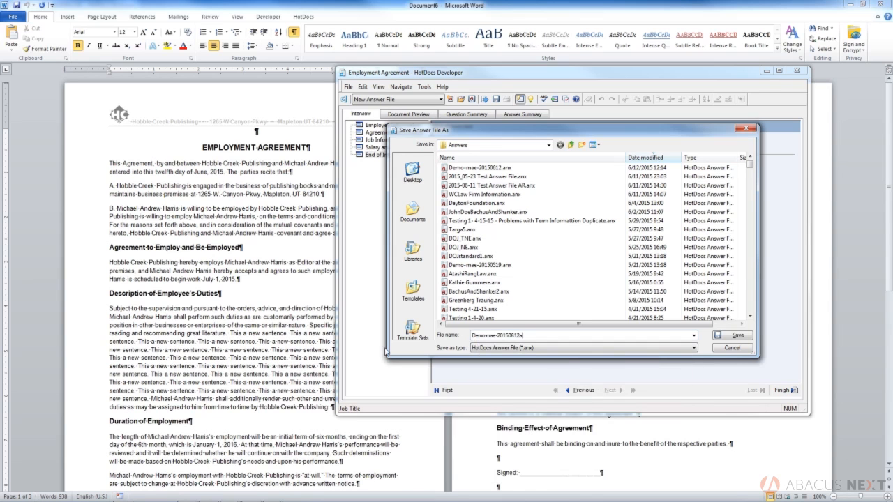
{"action": "left_click", "coordinate": [732, 338]}
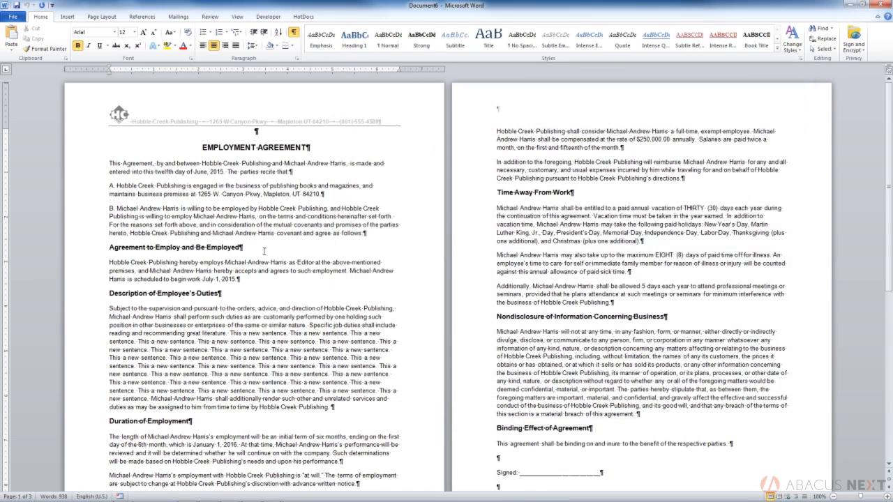
Look over the assembled agreement in Word and save it as a Word Document in the Documents library under the suggested file name
{"action": "mouse_move", "coordinate": [315, 500]}
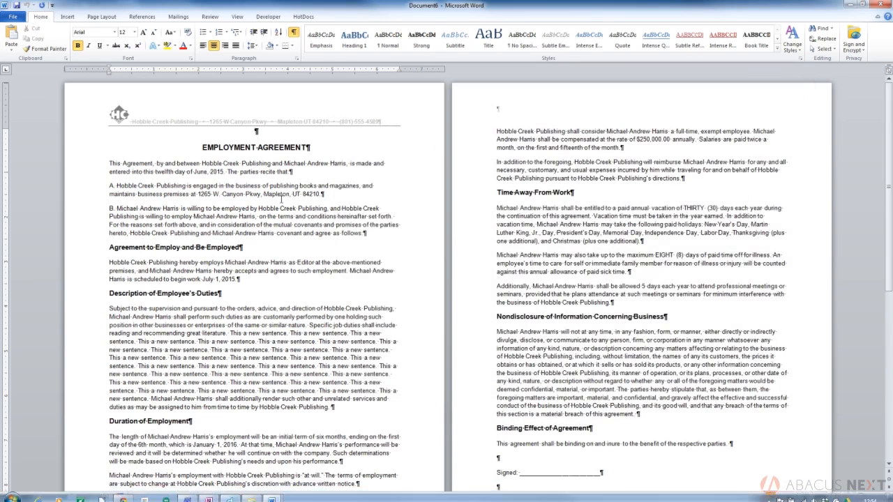
{"action": "scroll", "coordinate": [283, 202], "scroll_direction": "down", "scroll_amount": 2}
{"action": "scroll", "coordinate": [286, 206], "scroll_direction": "up", "scroll_amount": 2}
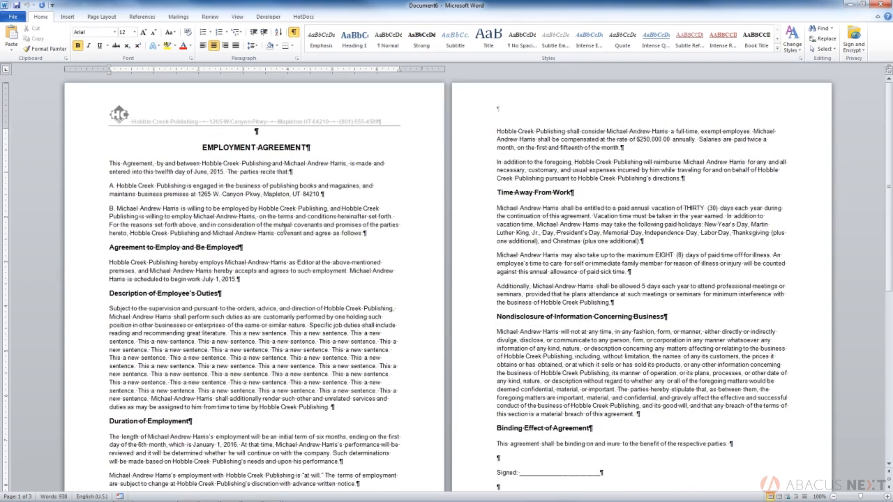
{"action": "scroll", "coordinate": [284, 227], "scroll_direction": "down", "scroll_amount": 5}
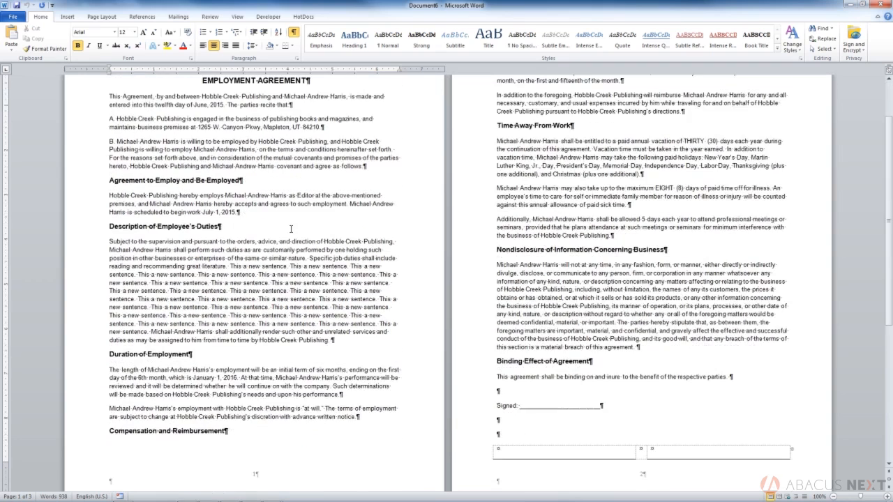
{"action": "scroll", "coordinate": [293, 230], "scroll_direction": "up", "scroll_amount": 5}
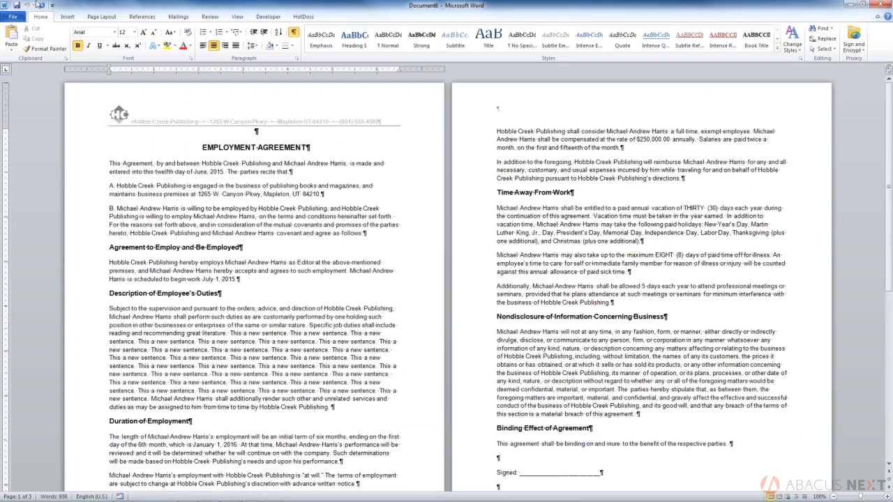
{"action": "left_click", "coordinate": [10, 18]}
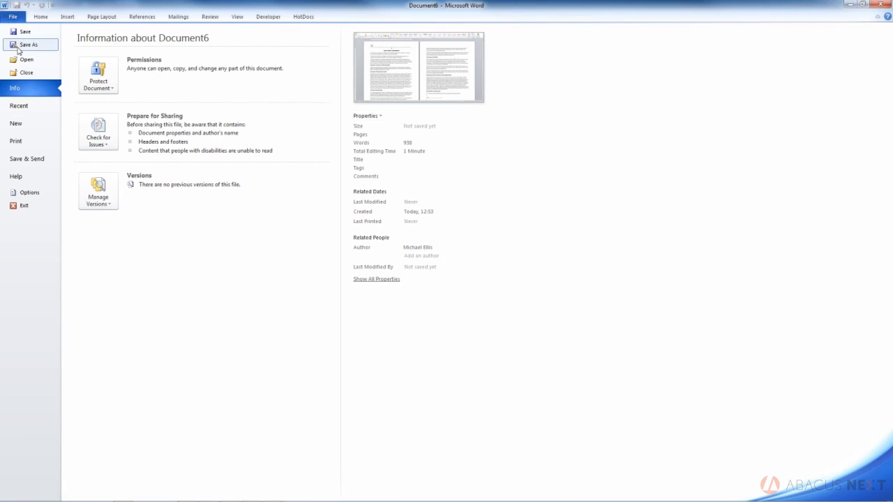
{"action": "left_click", "coordinate": [20, 45]}
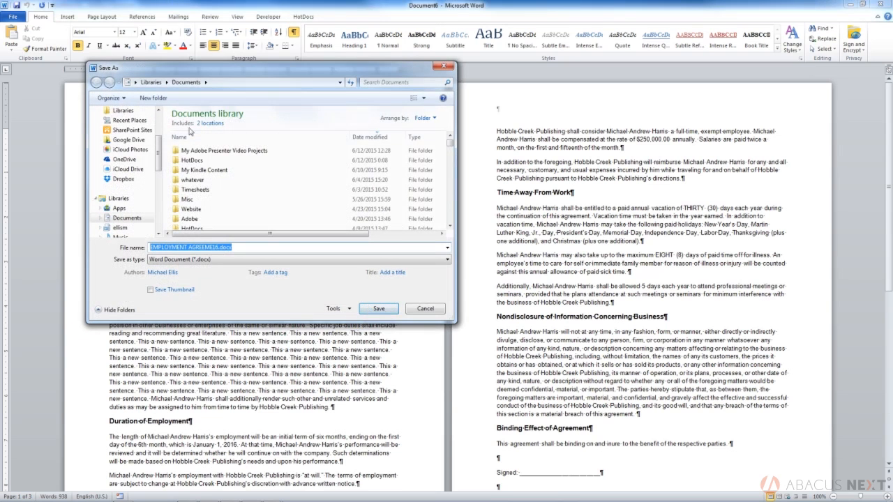
{"action": "left_click", "coordinate": [382, 309]}
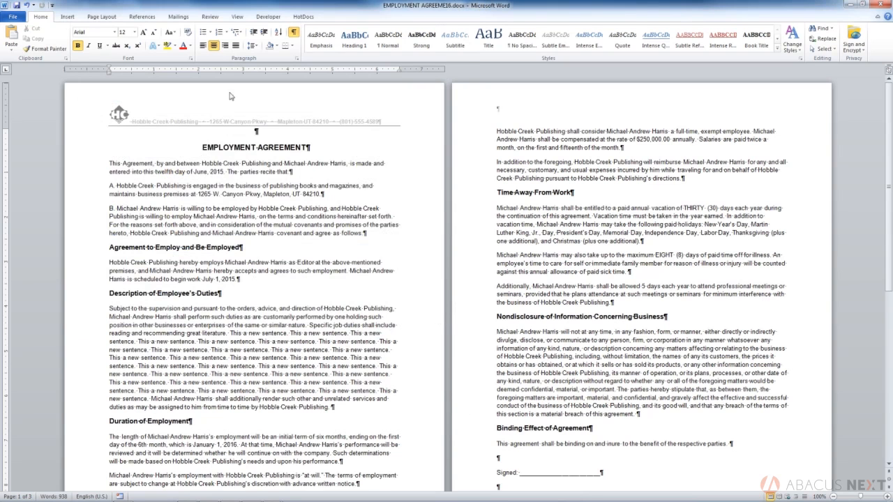
Add the paragraph "This is a new paragraph." at the end of the Agreement to Employ and Be Employed section
{"action": "left_click", "coordinate": [368, 234]}
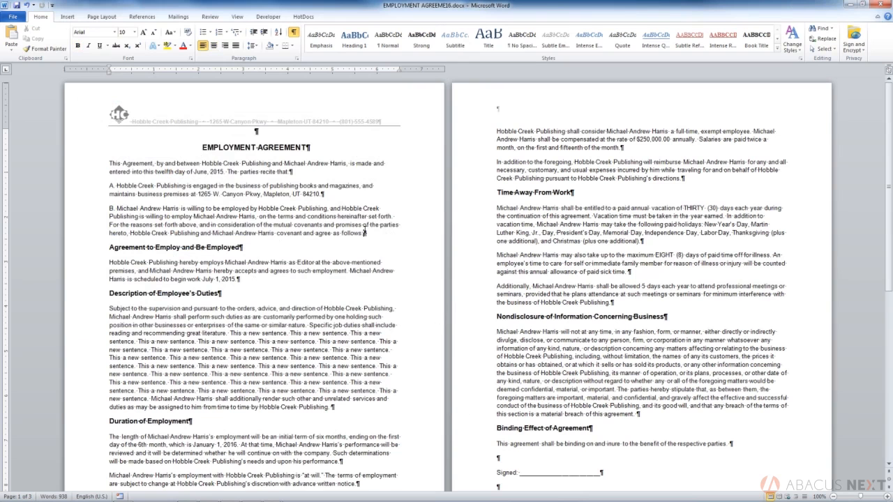
{"action": "left_click", "coordinate": [299, 283]}
{"action": "key", "text": "Return"}
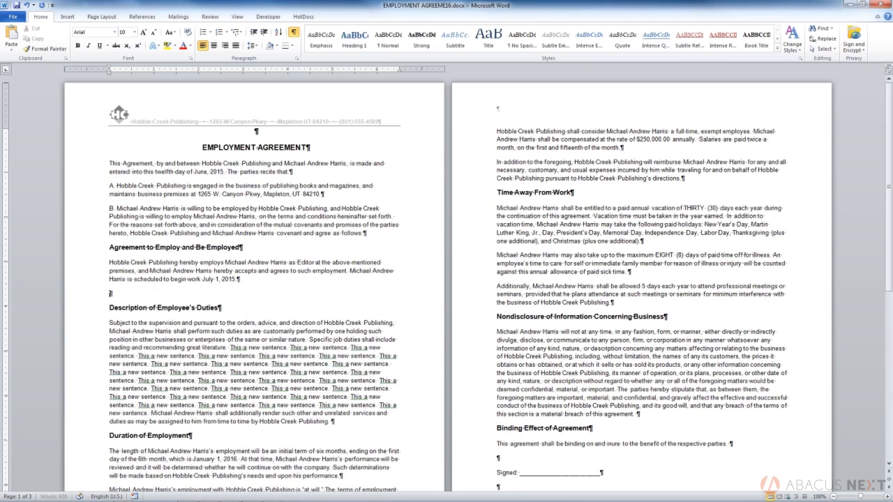
{"action": "type", "text": "This is a new paragraph."}
Examine the vacation-days wording and the employee's name in the first paragraph under Time Away From Work
{"action": "left_click", "coordinate": [560, 216]}
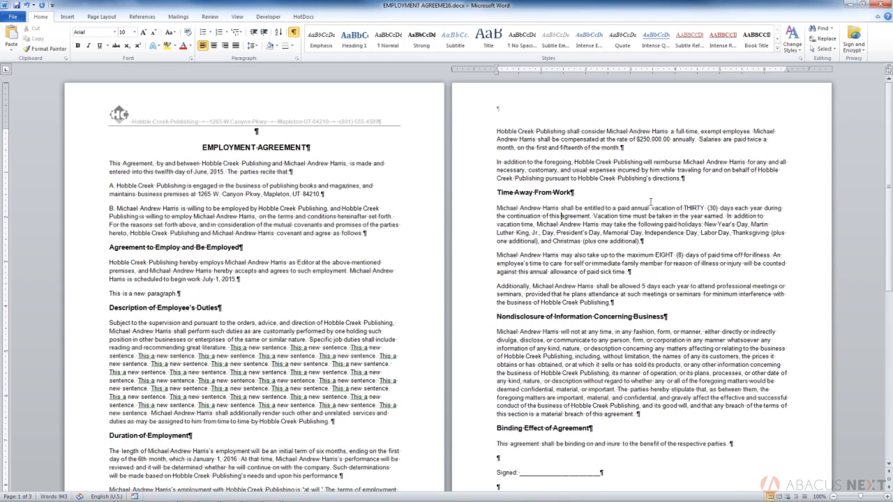
{"action": "left_click_drag", "start_coordinate": [685, 208], "coordinate": [733, 217]}
{"action": "left_click", "coordinate": [640, 224]}
{"action": "left_click_drag", "start_coordinate": [498, 207], "coordinate": [563, 207]}
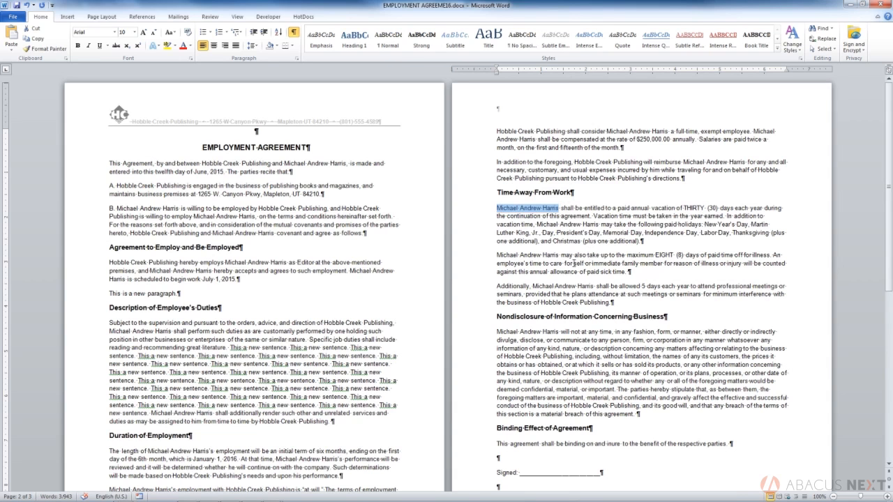
{"action": "left_click", "coordinate": [521, 212]}
{"action": "left_click_drag", "start_coordinate": [497, 208], "coordinate": [556, 208]}
{"action": "left_click", "coordinate": [556, 208]}
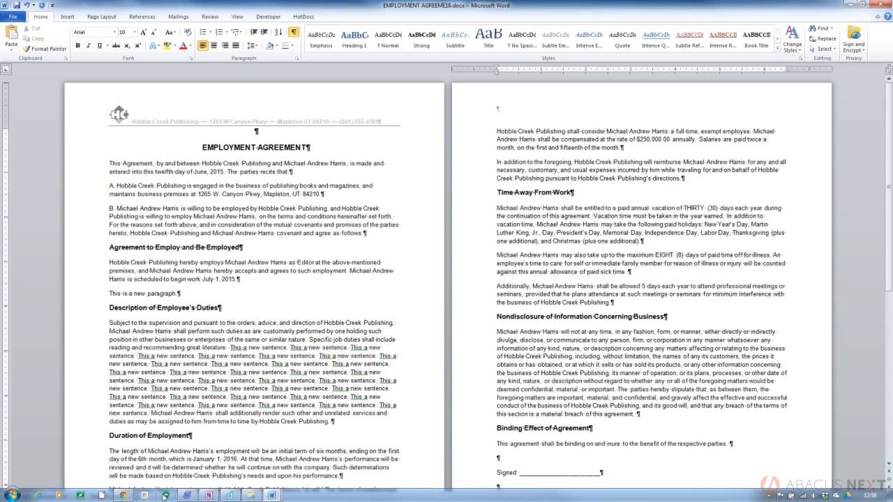
{"action": "mouse_move", "coordinate": [230, 496]}
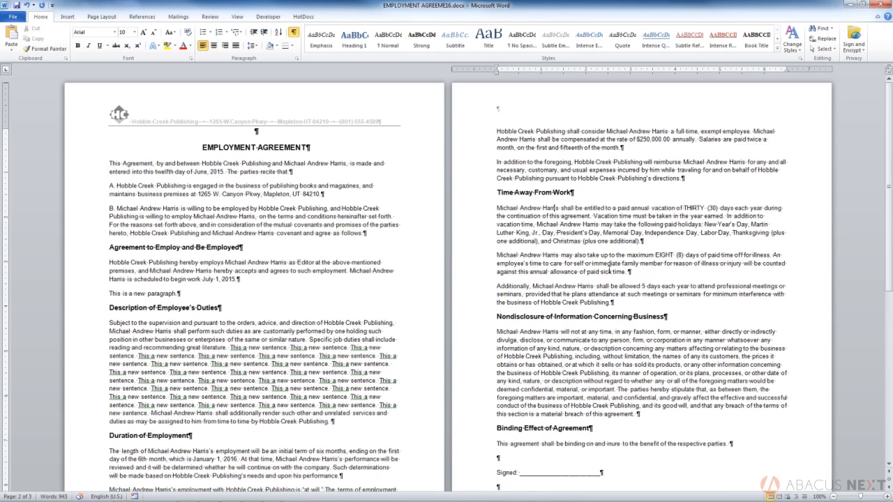
{"action": "left_click", "coordinate": [555, 210]}
Read the agreement down to the signature block on the last page and switch back to the HotDocs Developer template library
{"action": "scroll", "coordinate": [649, 346], "scroll_direction": "down", "scroll_amount": 3}
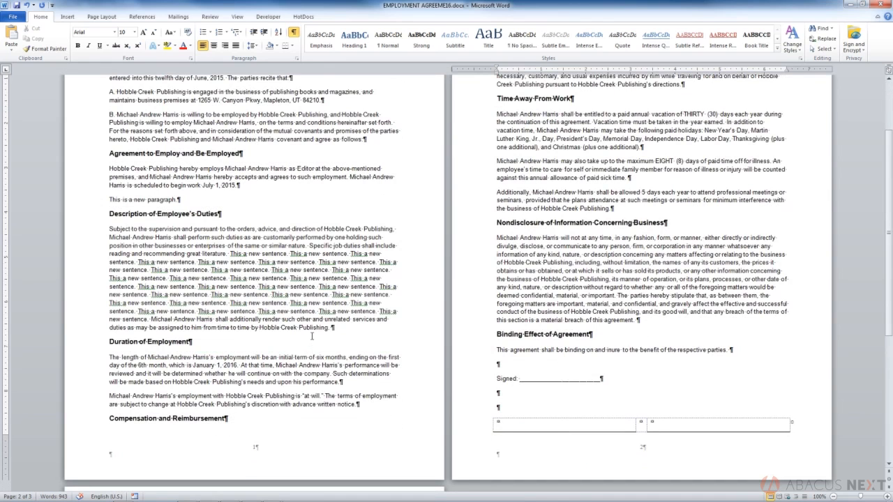
{"action": "scroll", "coordinate": [311, 336], "scroll_direction": "down", "scroll_amount": 3}
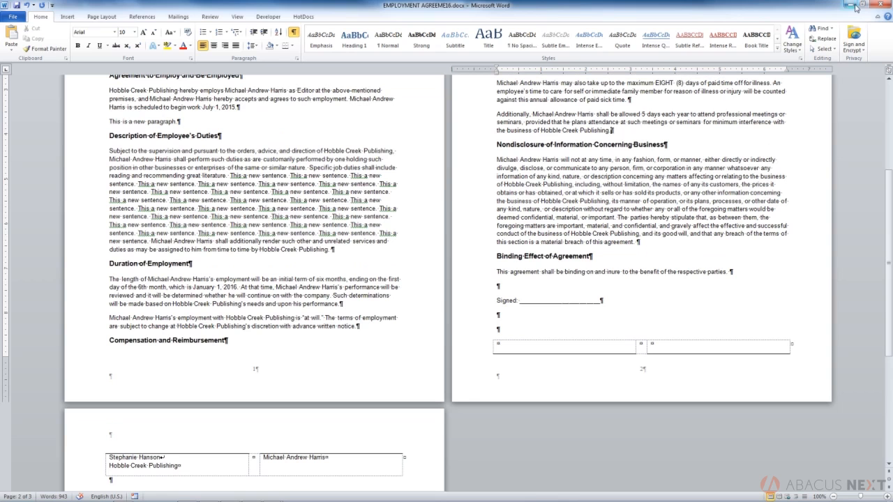
{"action": "left_click", "coordinate": [234, 496]}
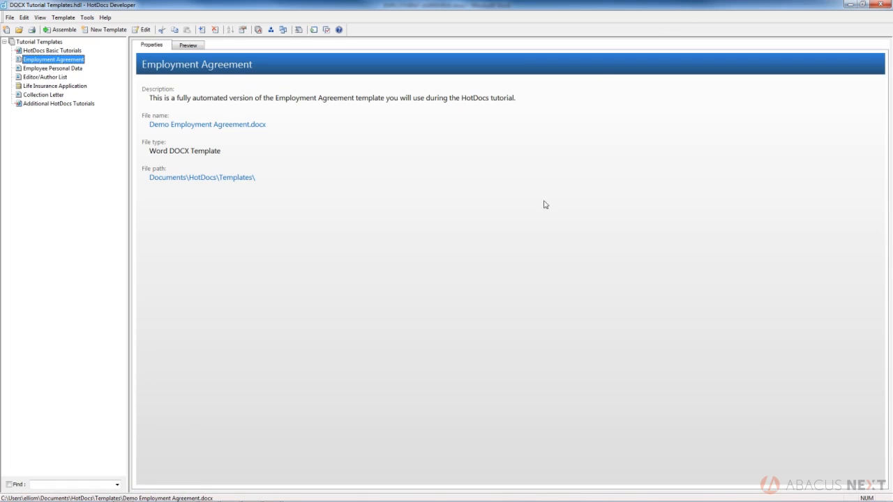
{"action": "mouse_move", "coordinate": [506, 501]}
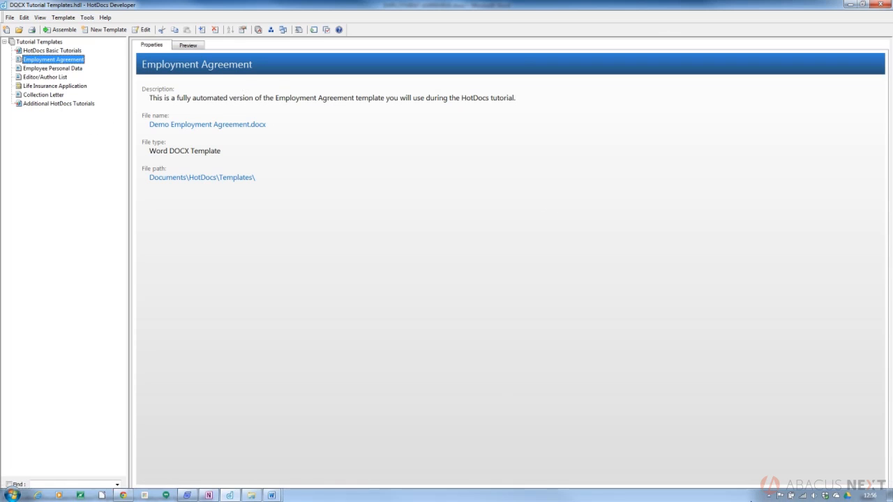
{"action": "left_click", "coordinate": [768, 498]}
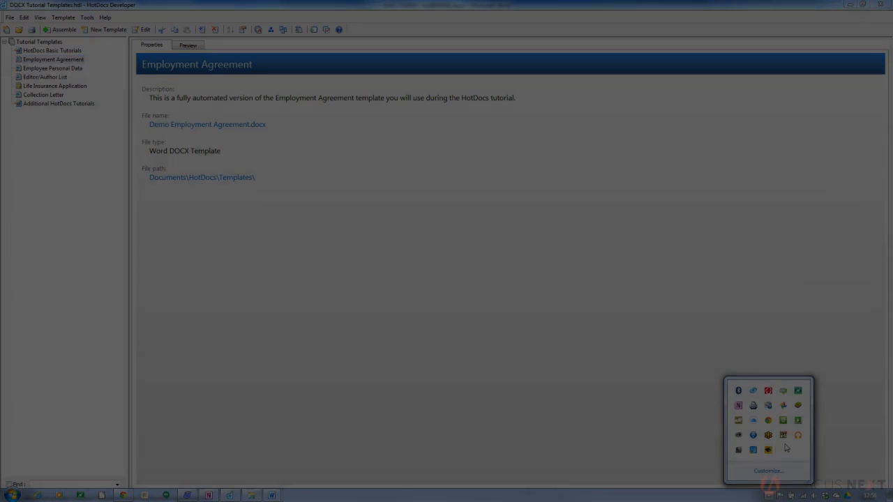